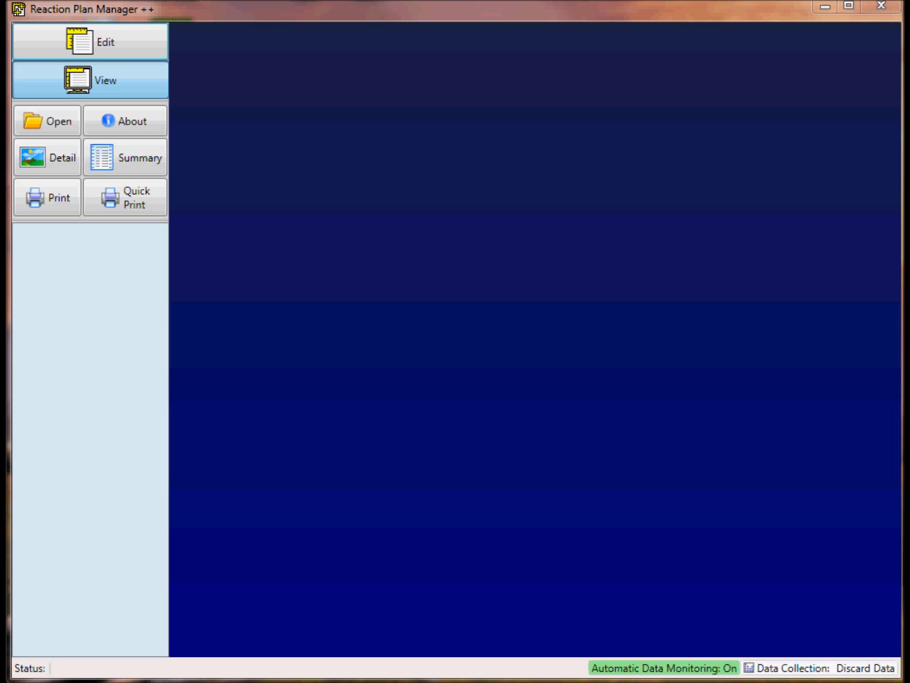
Review the program settings, including the option to automatically build missing solutions, and save them
{"action": "left_click", "coordinate": [122, 128]}
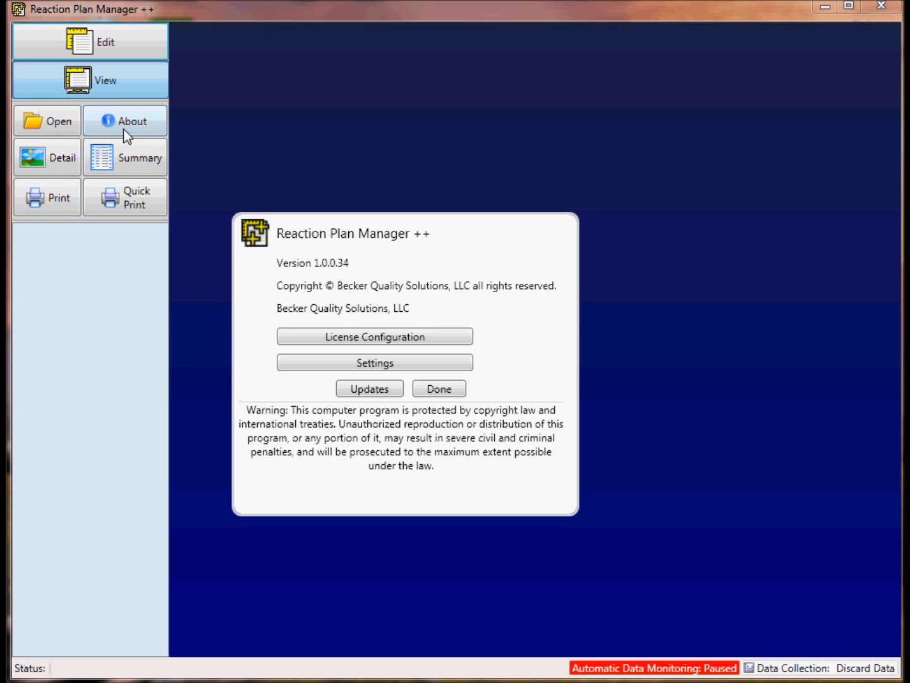
{"action": "left_click", "coordinate": [329, 363]}
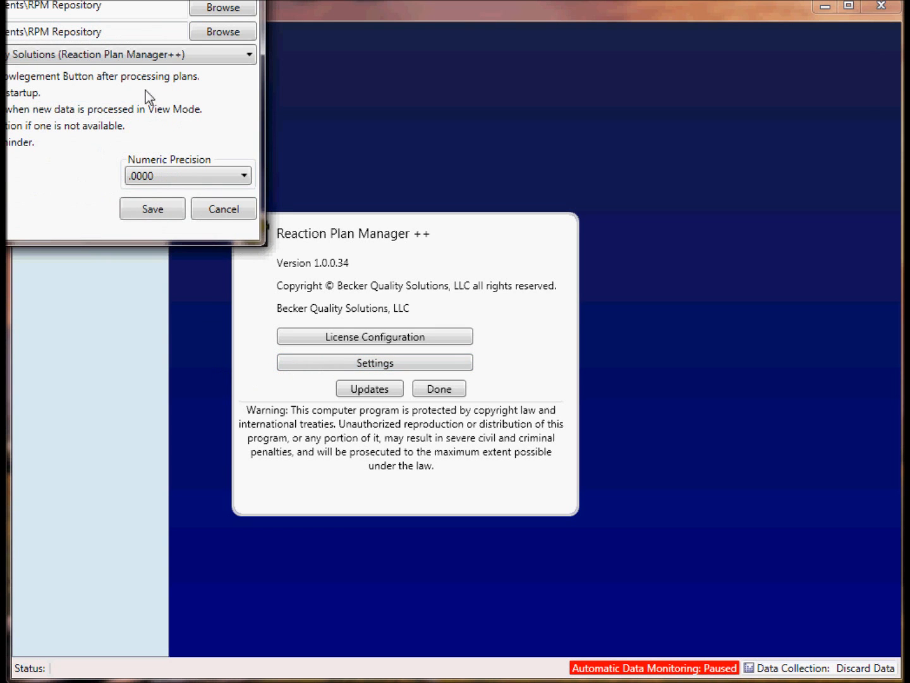
{"action": "left_click_drag", "start_coordinate": [62, 0], "coordinate": [525, 157]}
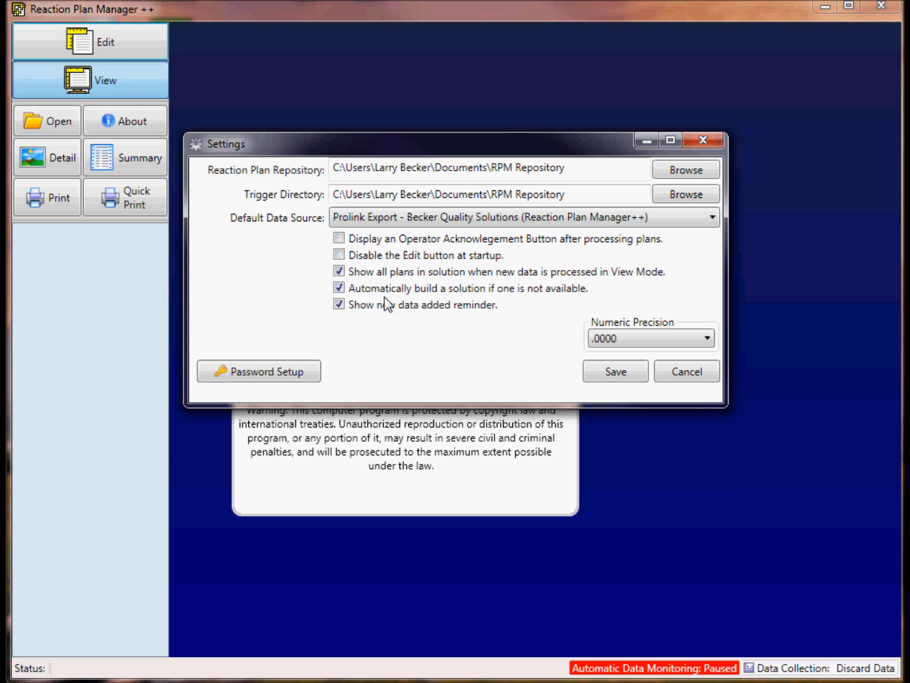
{"action": "left_click", "coordinate": [617, 371]}
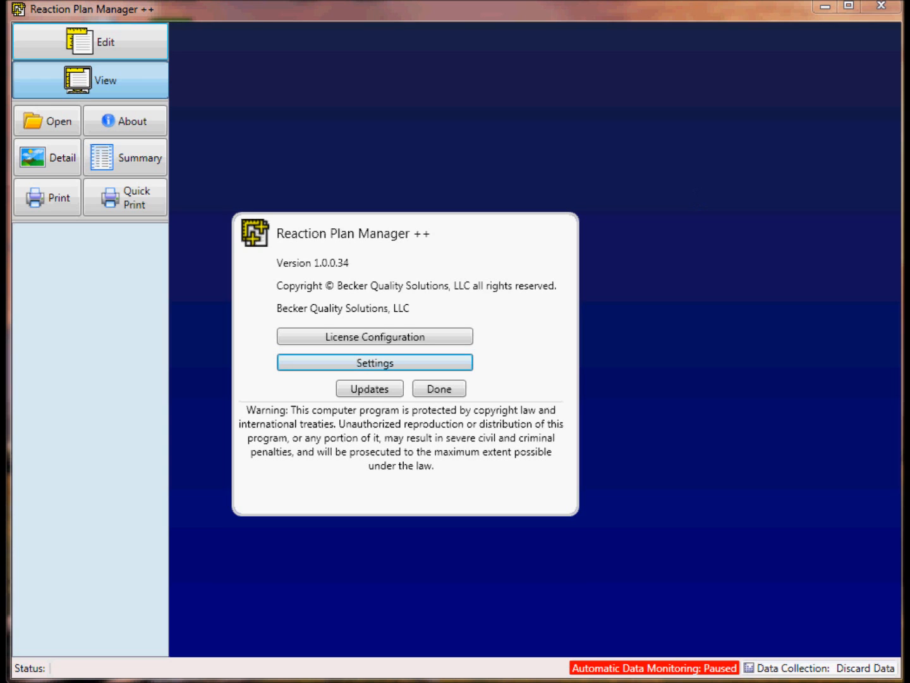
Bring the RPM Training CMM simulator into view and run three Write New - T inspections for Machine A
{"action": "left_click_drag", "start_coordinate": [909, 65], "coordinate": [652, 68]}
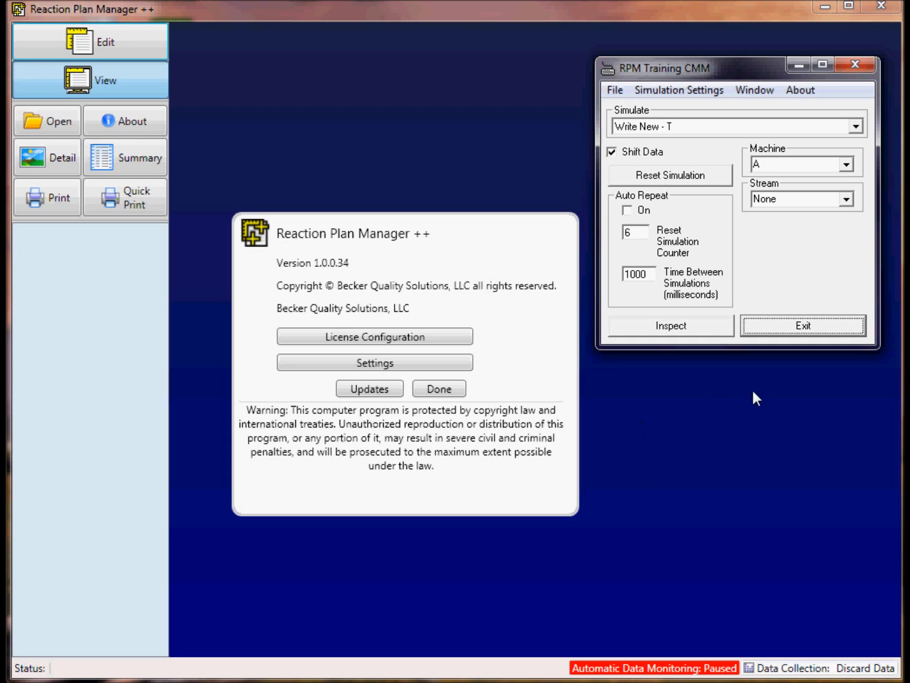
{"action": "left_click", "coordinate": [670, 329]}
{"action": "left_click", "coordinate": [670, 328]}
{"action": "left_click", "coordinate": [669, 328]}
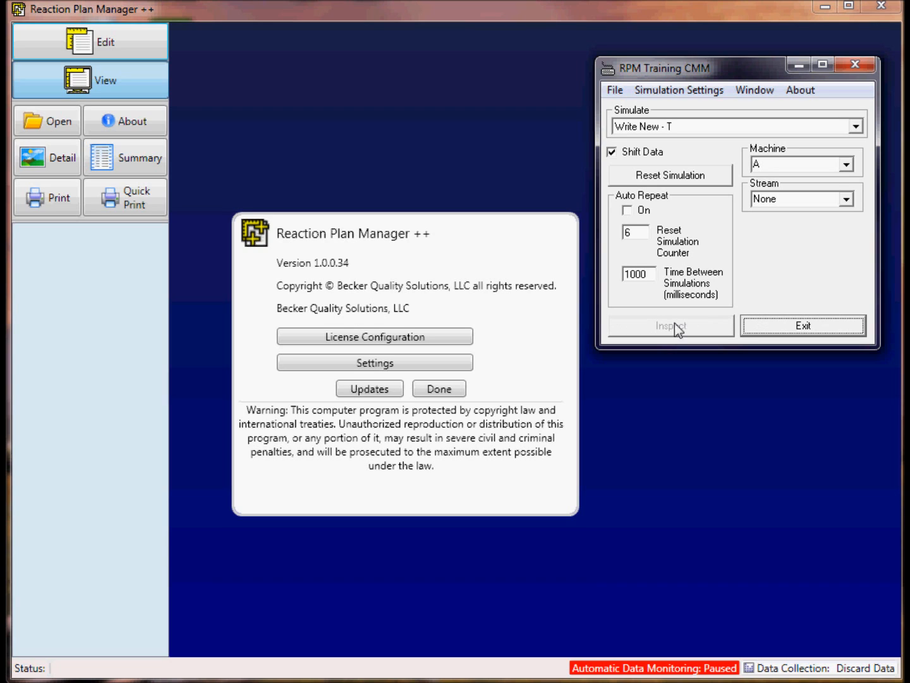
Run three Write New - T inspections for Machine B, move the simulator away, and close the About box to resume data monitoring
{"action": "left_click", "coordinate": [845, 164]}
{"action": "left_click", "coordinate": [814, 188]}
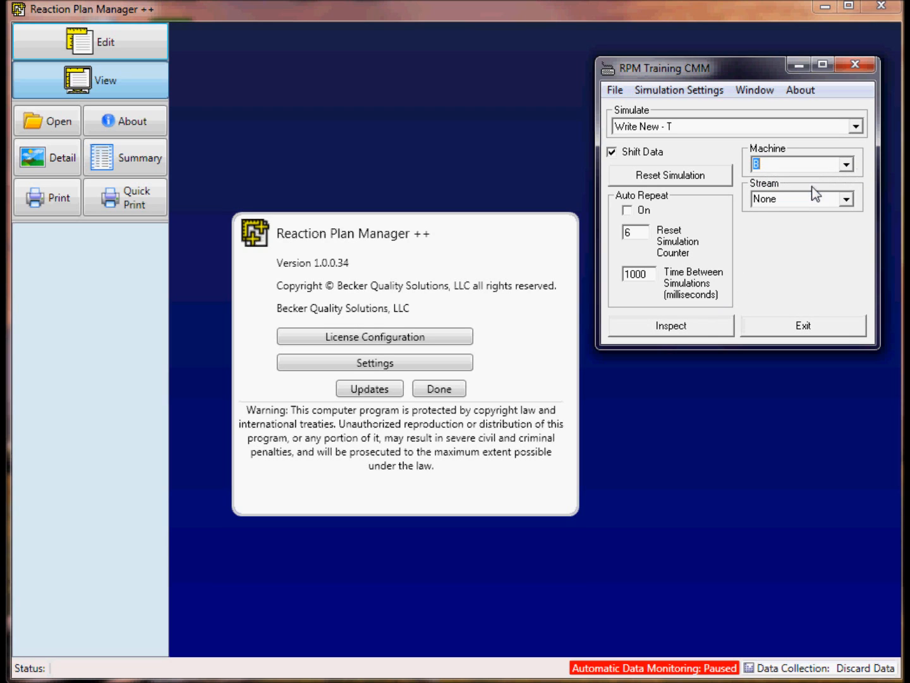
{"action": "left_click", "coordinate": [693, 321]}
{"action": "left_click", "coordinate": [693, 323]}
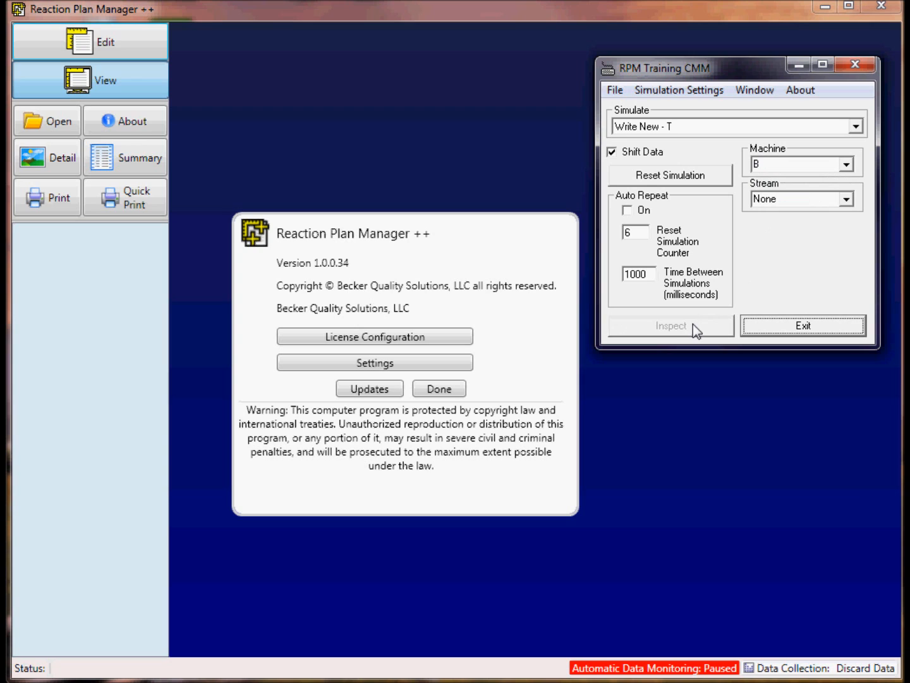
{"action": "left_click", "coordinate": [692, 323]}
{"action": "left_click_drag", "start_coordinate": [688, 71], "coordinate": [909, 72]}
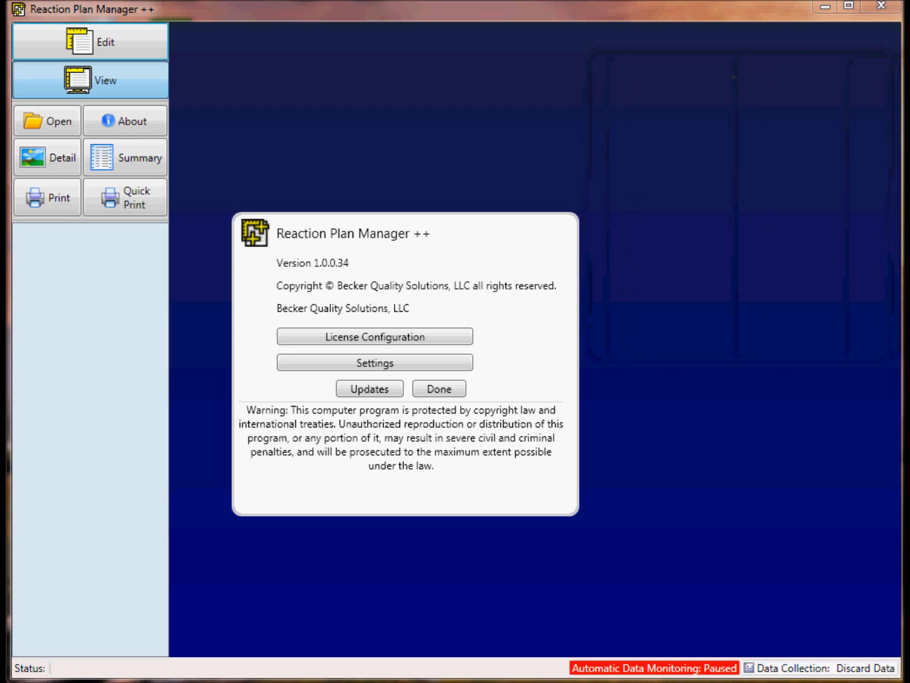
{"action": "left_click", "coordinate": [434, 393]}
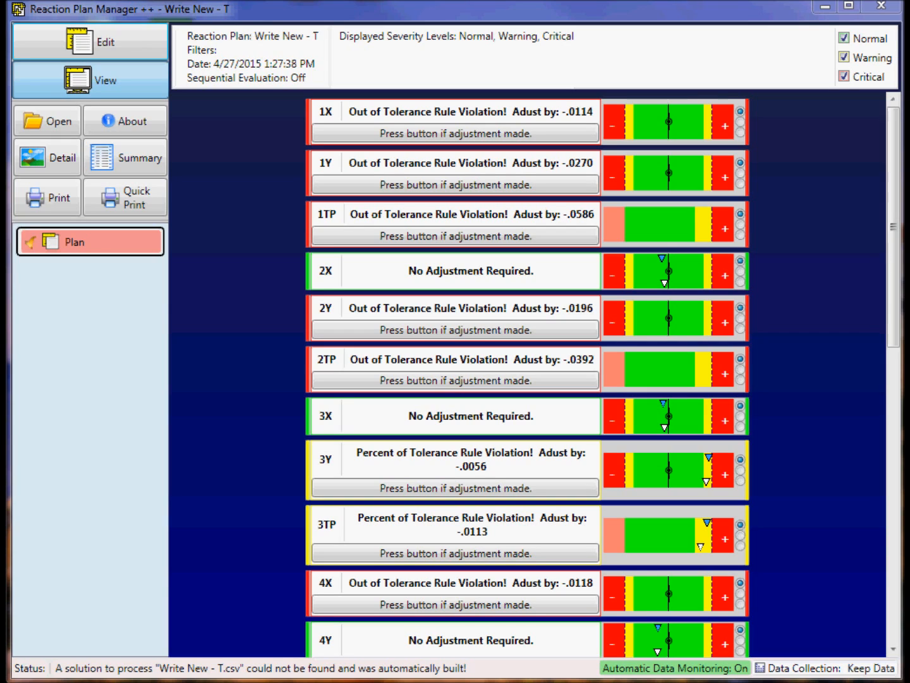
Clear the loaded Write New - T solution by starting a new one in edit mode, and return to view mode
{"action": "left_click", "coordinate": [80, 48]}
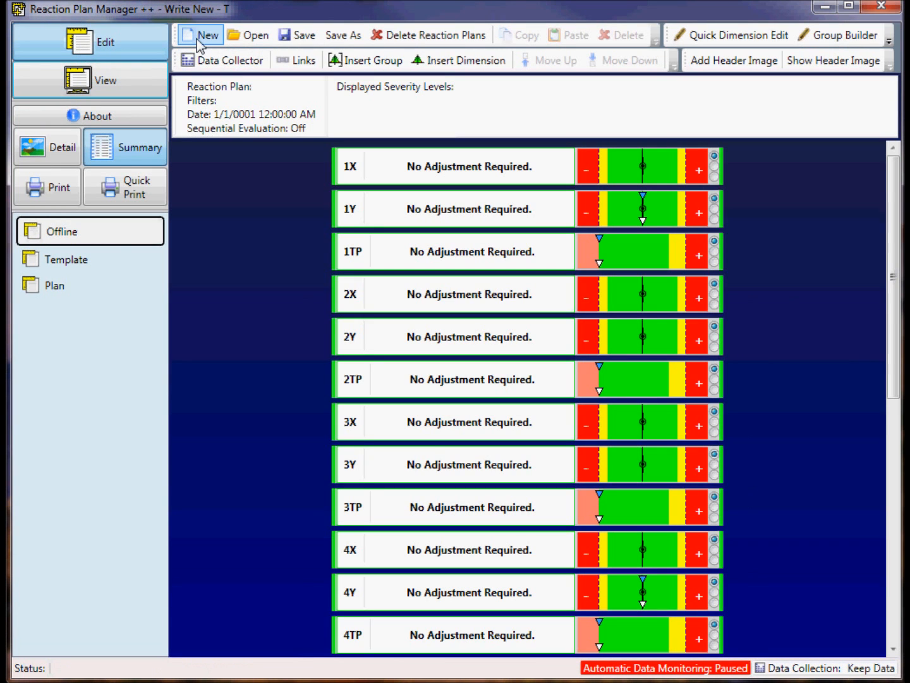
{"action": "left_click", "coordinate": [198, 39]}
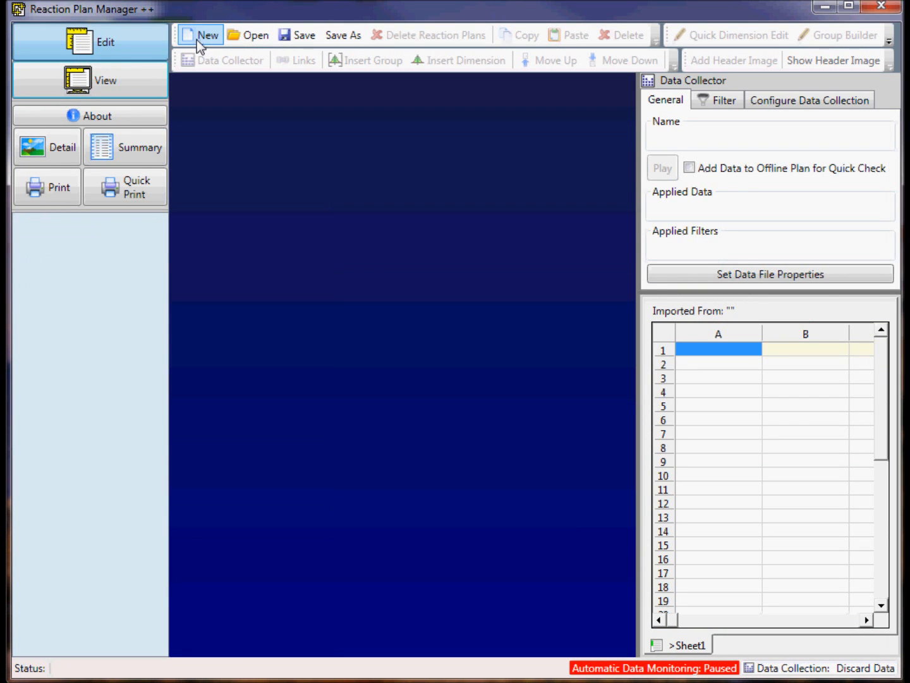
{"action": "left_click", "coordinate": [135, 80]}
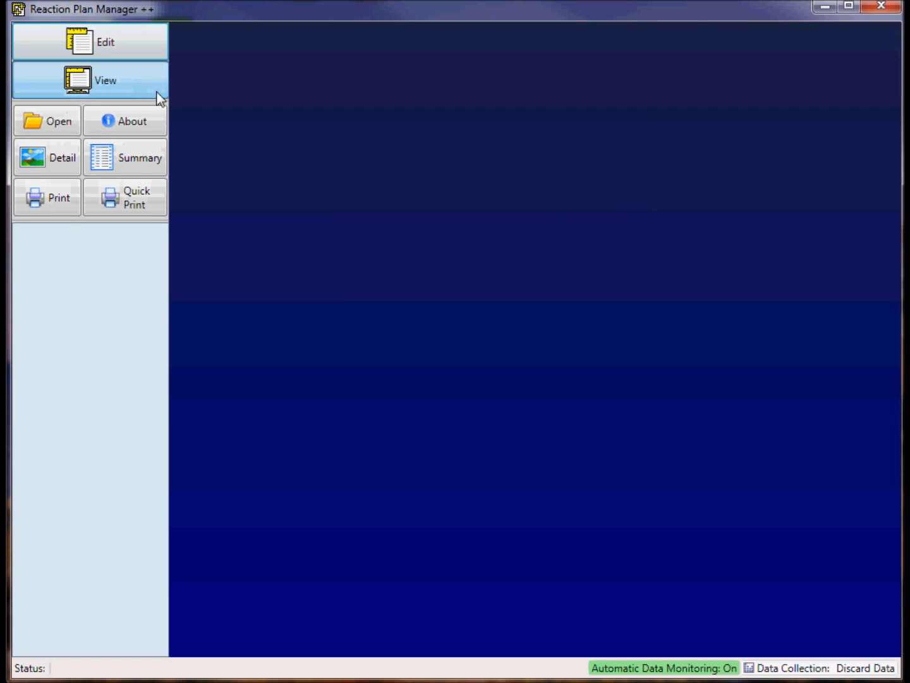
Turn off the setting that automatically builds a solution when none is available, and save the settings
{"action": "left_click", "coordinate": [142, 127]}
{"action": "left_click", "coordinate": [365, 364]}
{"action": "left_click_drag", "start_coordinate": [84, 17], "coordinate": [494, 129]}
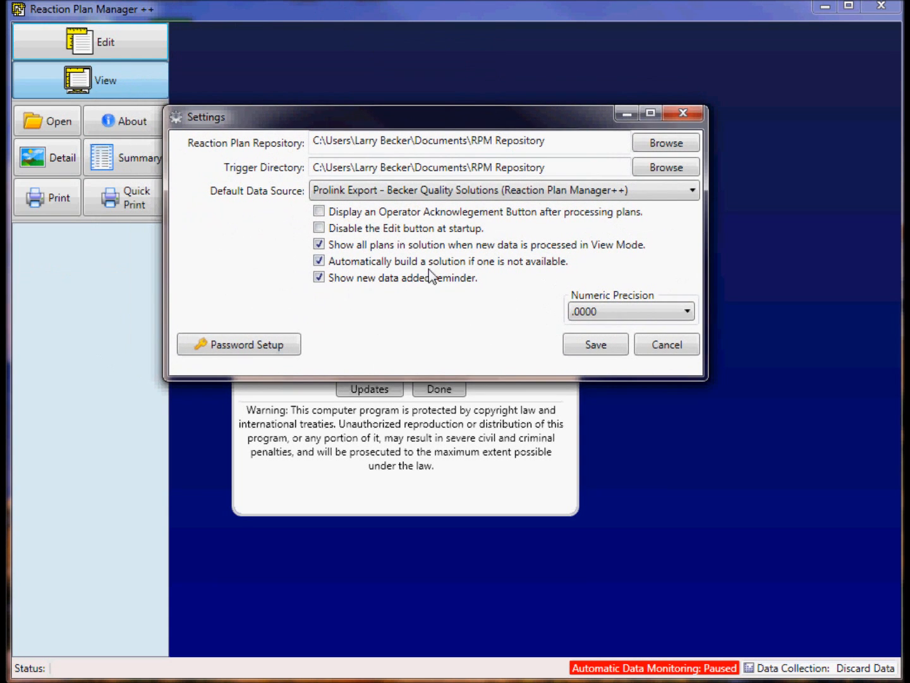
{"action": "left_click", "coordinate": [321, 262]}
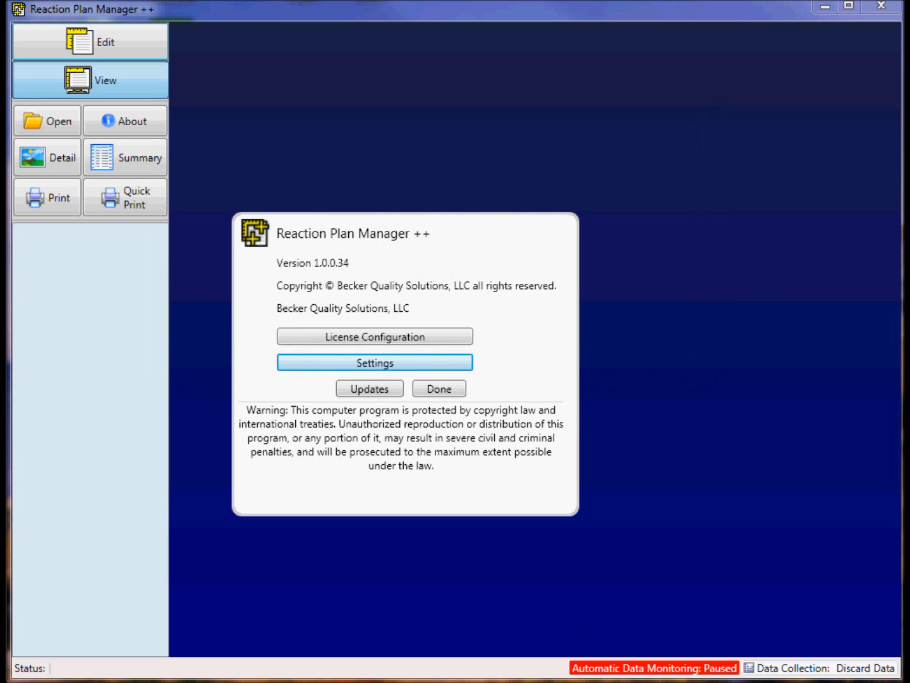
Switch to Windows Explorer and delete the Write New - TData folder from RPM Repository, then minimize the window
{"action": "key", "text": "alt+Tab"}
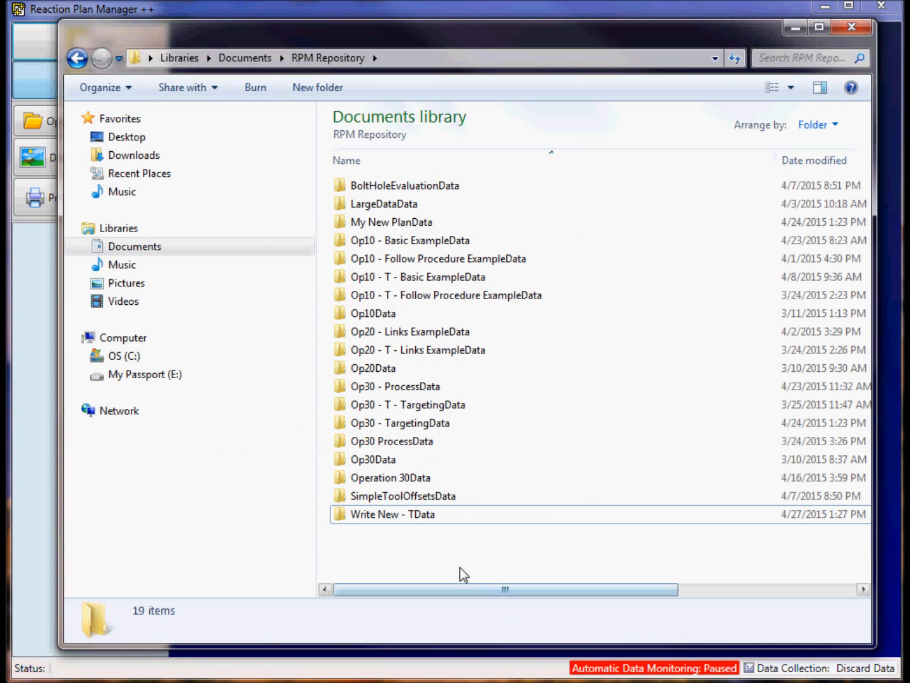
{"action": "left_click", "coordinate": [391, 522]}
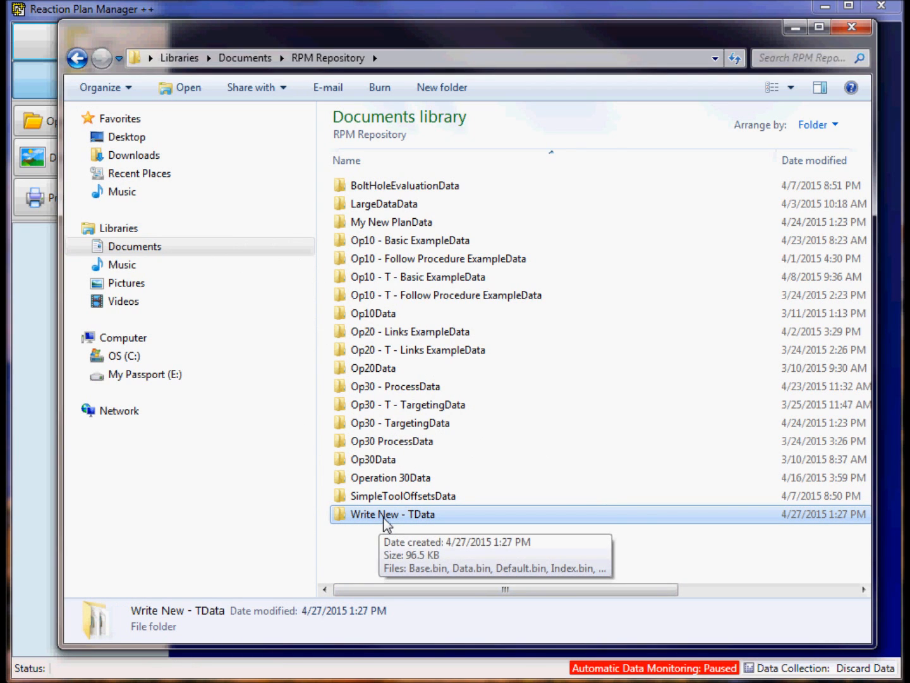
{"action": "right_click", "coordinate": [385, 521]}
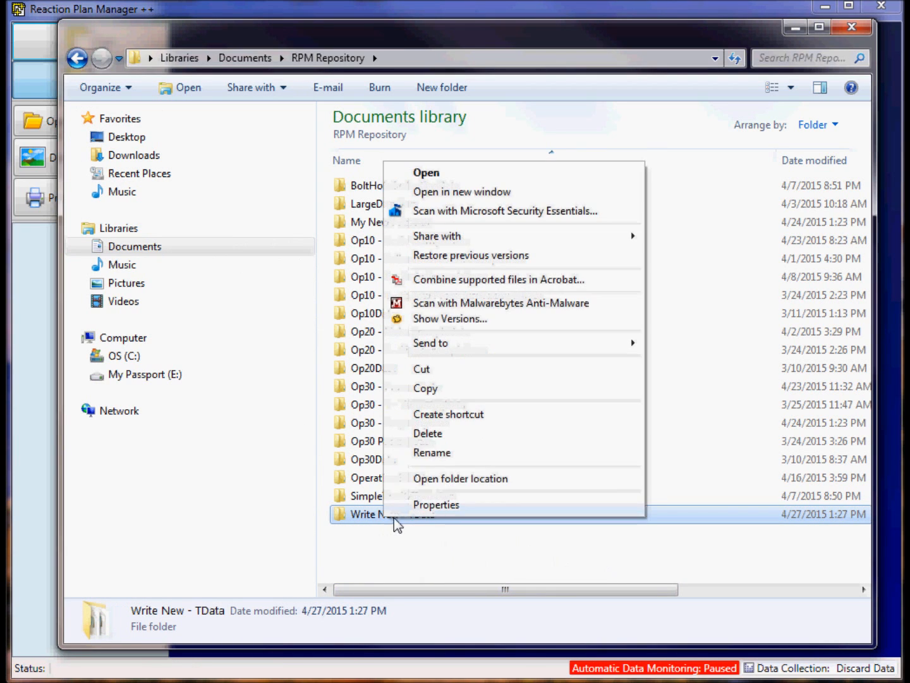
{"action": "left_click", "coordinate": [429, 435]}
{"action": "left_click", "coordinate": [461, 446]}
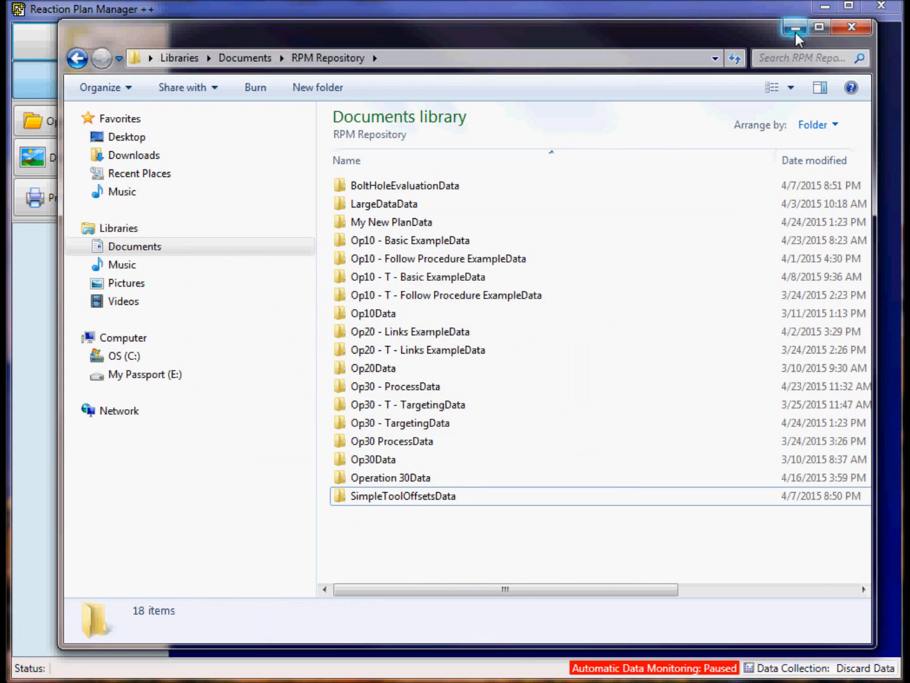
{"action": "left_click", "coordinate": [795, 32]}
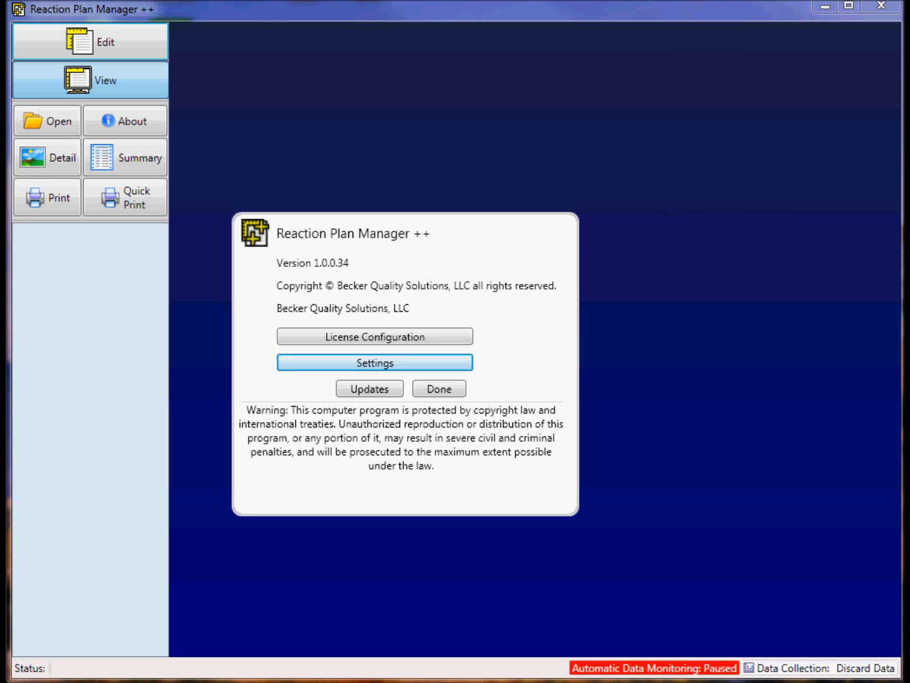
Bring the RPM Training CMM simulator back and run repeated Write New - T inspections for Machine B
{"action": "left_click_drag", "start_coordinate": [909, 72], "coordinate": [697, 87]}
{"action": "left_click", "coordinate": [688, 337]}
{"action": "left_click", "coordinate": [682, 342]}
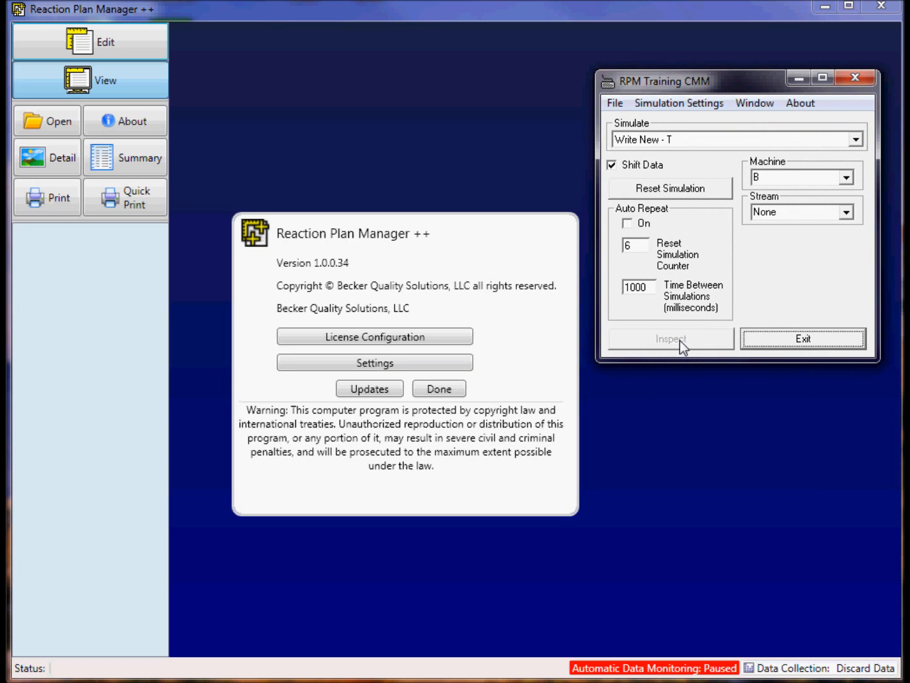
{"action": "left_click", "coordinate": [680, 337]}
{"action": "left_click", "coordinate": [681, 342]}
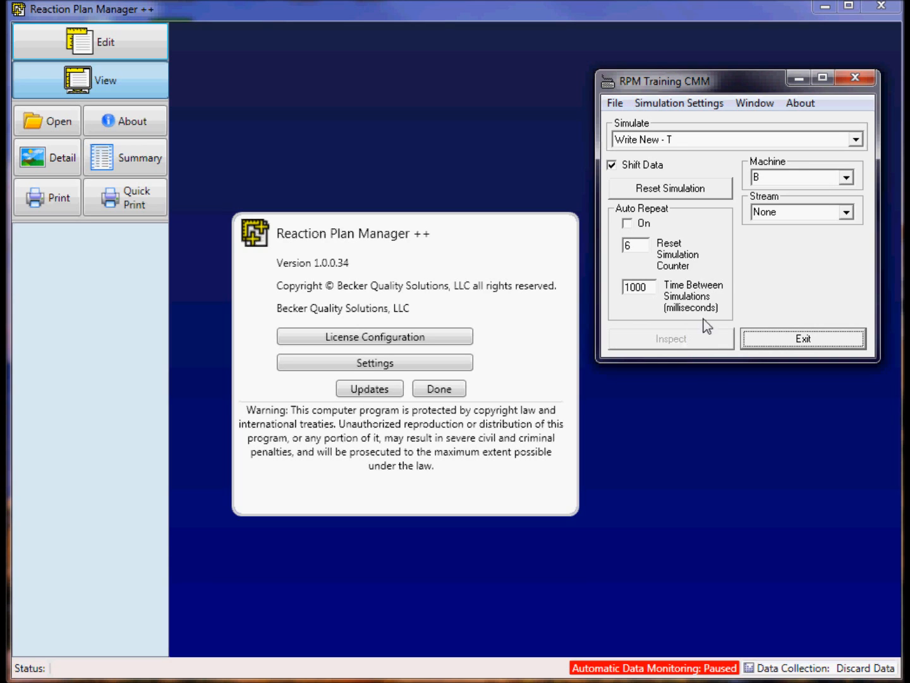
Set the simulator's machine to A, run three Write New - T inspections, and move the simulator away
{"action": "left_click", "coordinate": [847, 178]}
{"action": "left_click", "coordinate": [759, 191]}
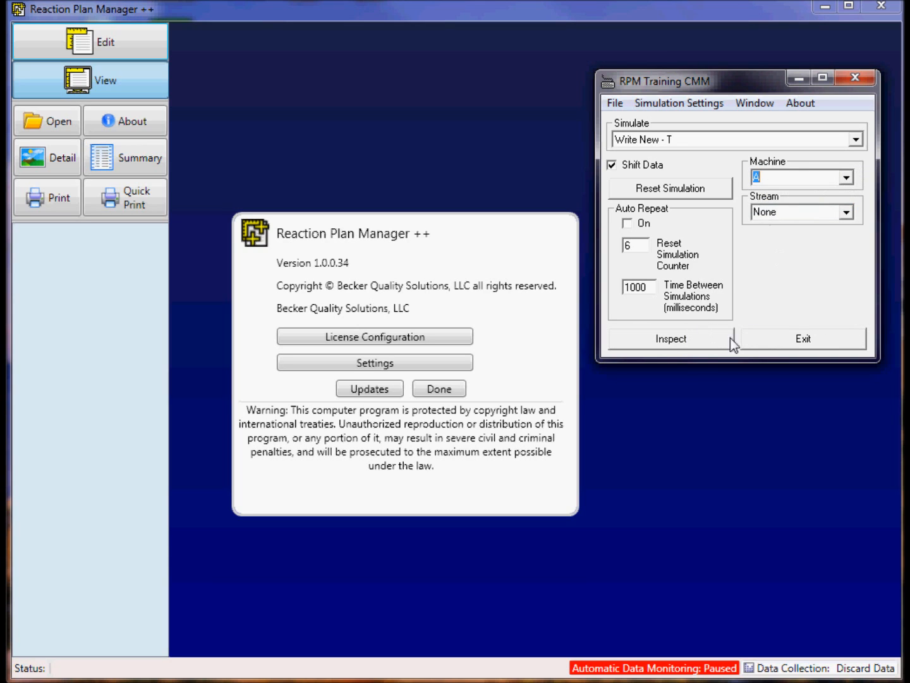
{"action": "left_click", "coordinate": [686, 343]}
{"action": "left_click", "coordinate": [687, 343]}
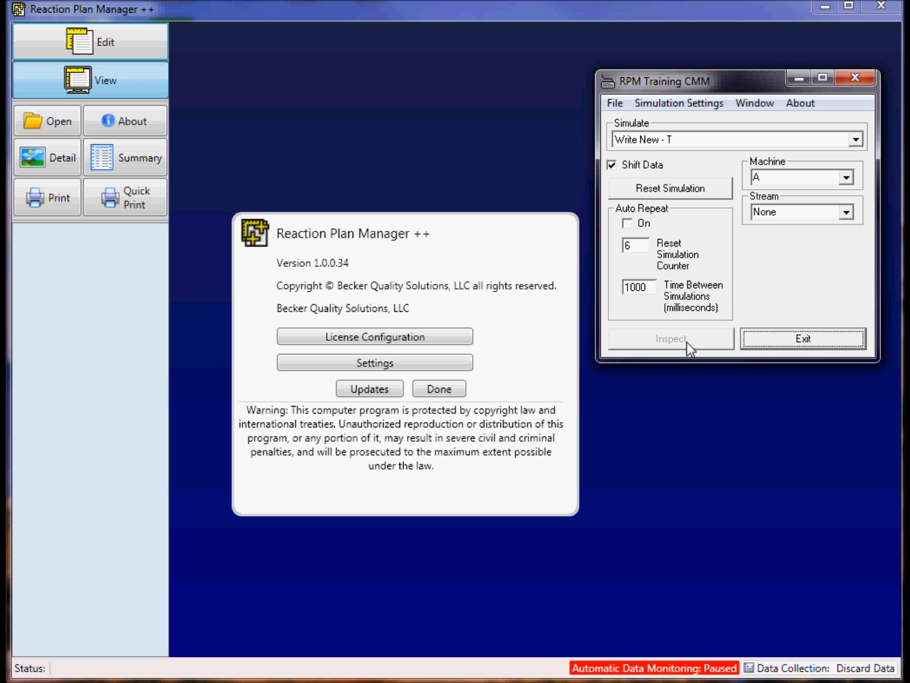
{"action": "left_click", "coordinate": [686, 343]}
{"action": "left_click_drag", "start_coordinate": [666, 82], "coordinate": [909, 83]}
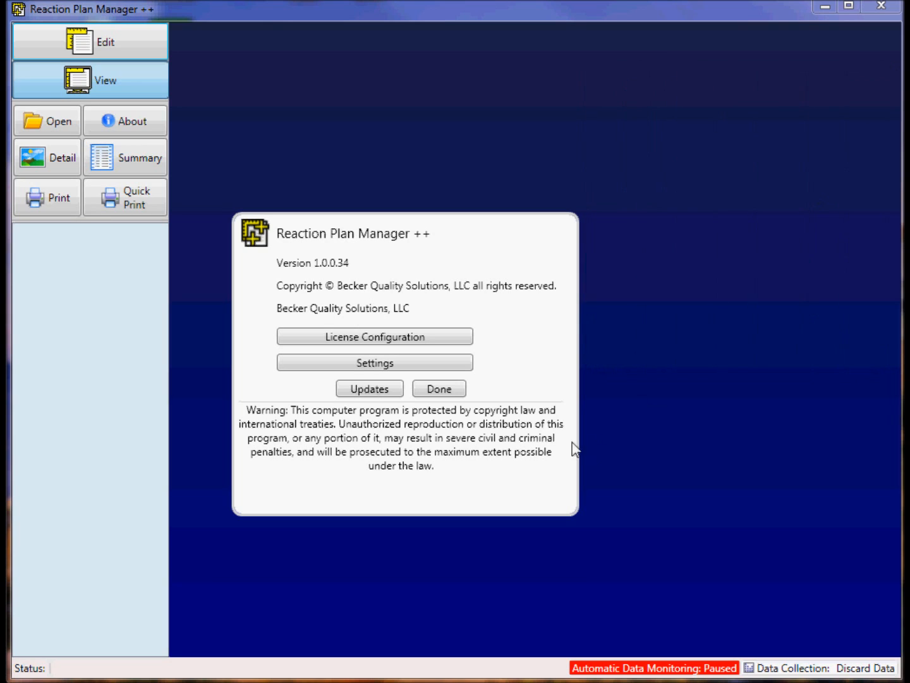
Close the About box to process the new data, acknowledge the message, and look for the Write New - TData folder in RPM Repository
{"action": "left_click", "coordinate": [442, 390]}
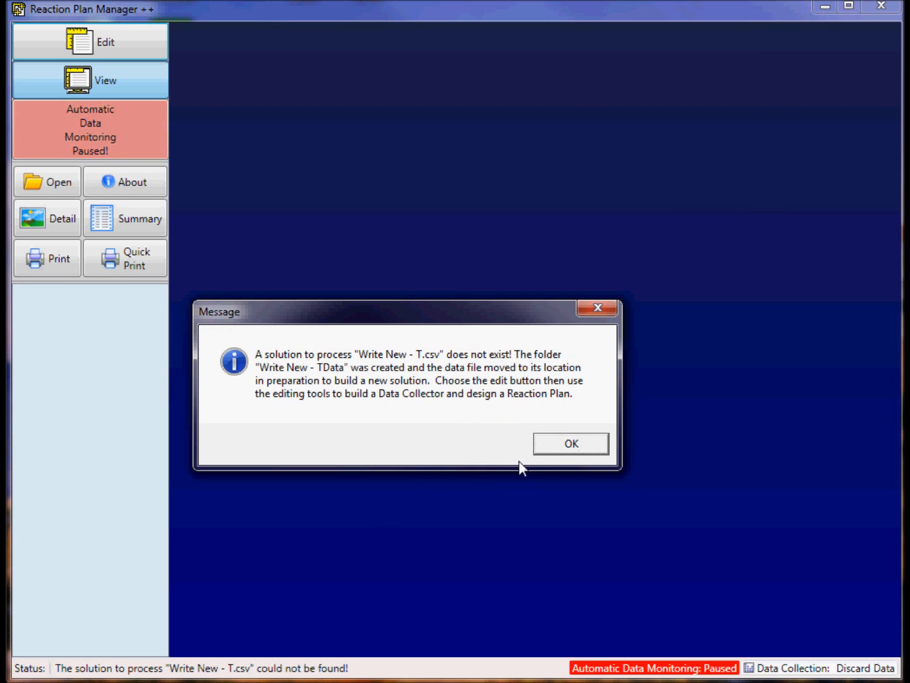
{"action": "left_click", "coordinate": [550, 444]}
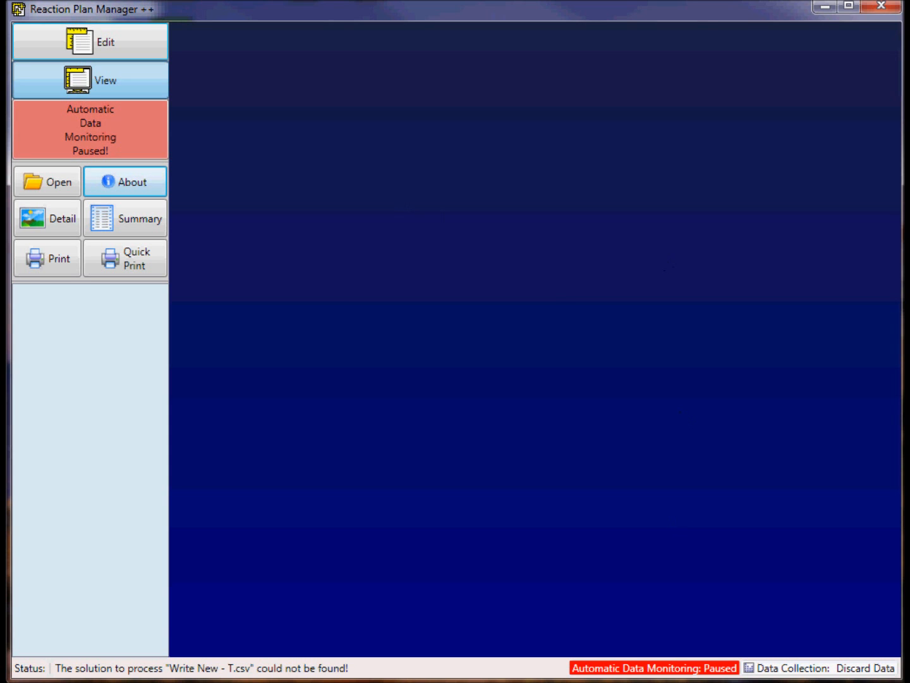
{"action": "left_click", "coordinate": [590, 681]}
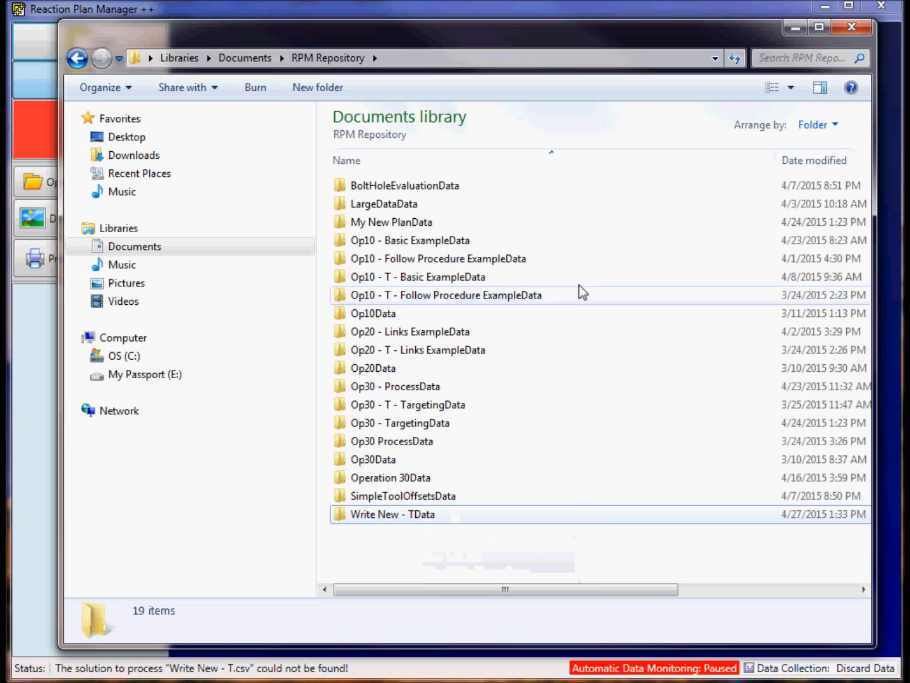
{"action": "left_click", "coordinate": [798, 31]}
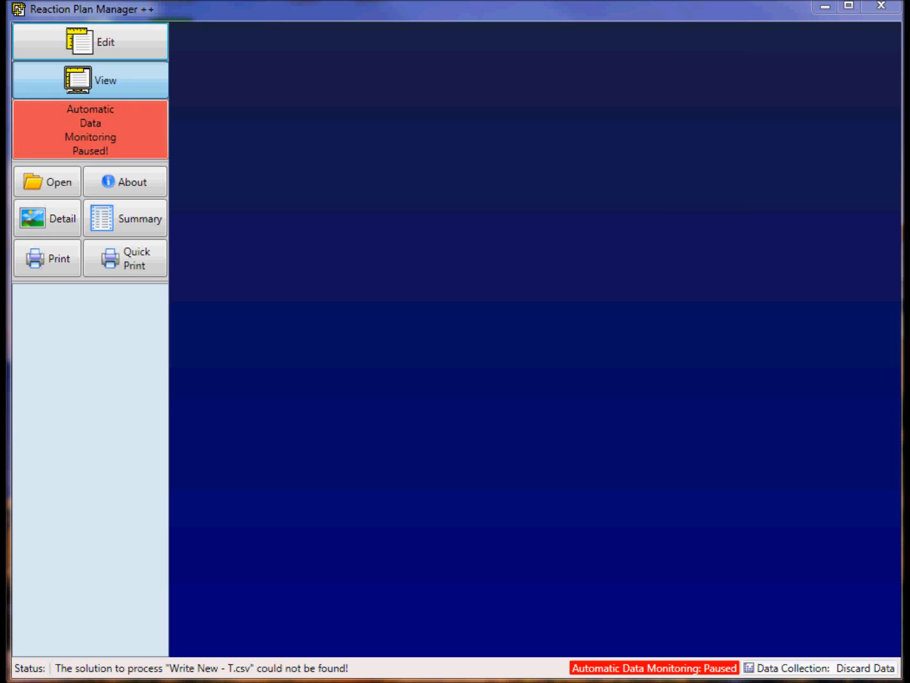
Open the Write New - T solution in edit mode with the default data collector configuration, and widen the Data Collector area
{"action": "left_click", "coordinate": [74, 48]}
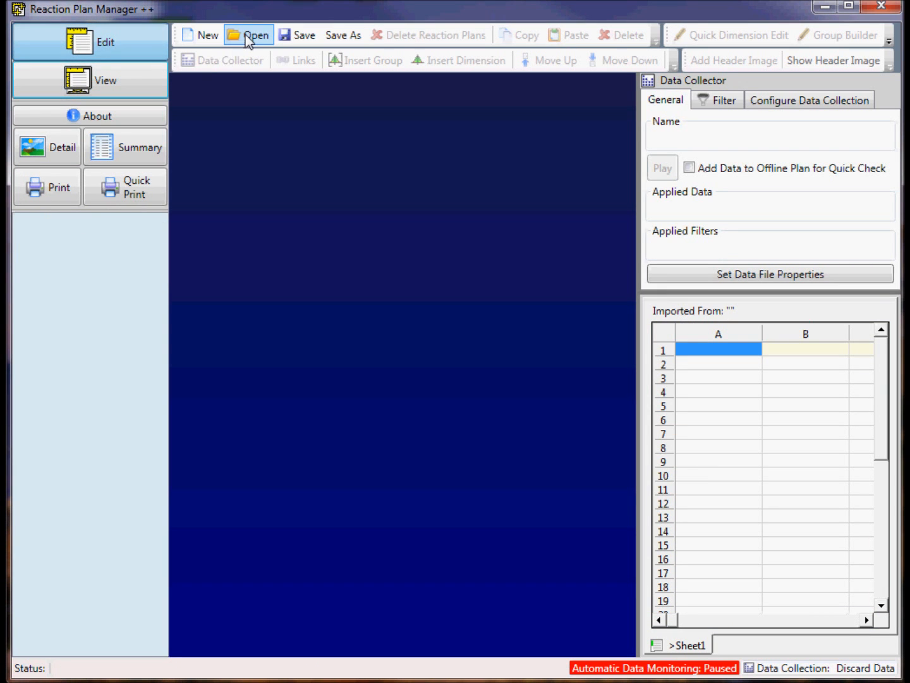
{"action": "left_click", "coordinate": [248, 37]}
{"action": "left_click_drag", "start_coordinate": [508, 347], "coordinate": [512, 442]}
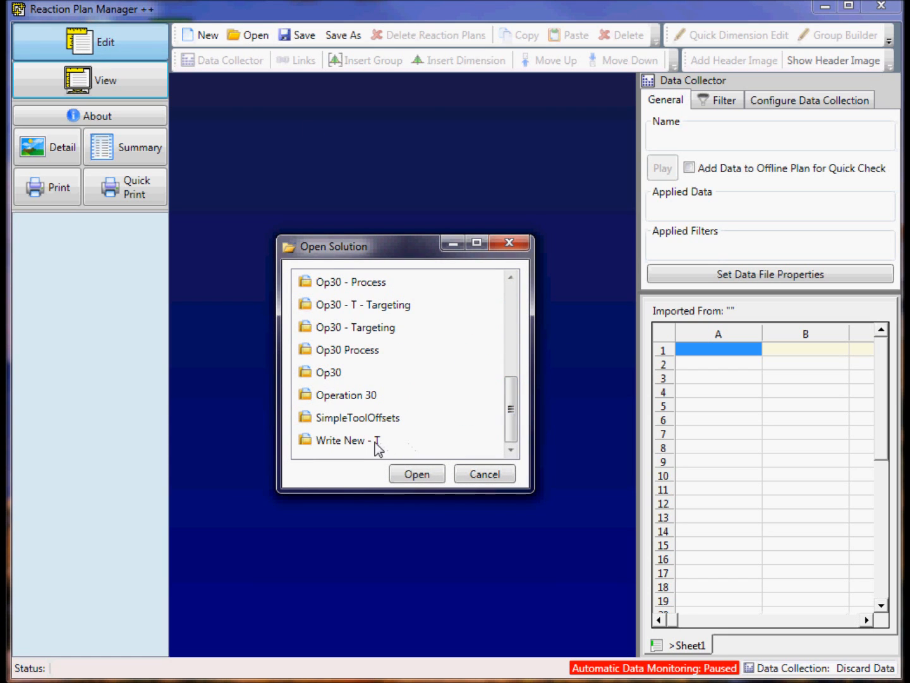
{"action": "left_click", "coordinate": [354, 442]}
{"action": "left_click", "coordinate": [418, 479]}
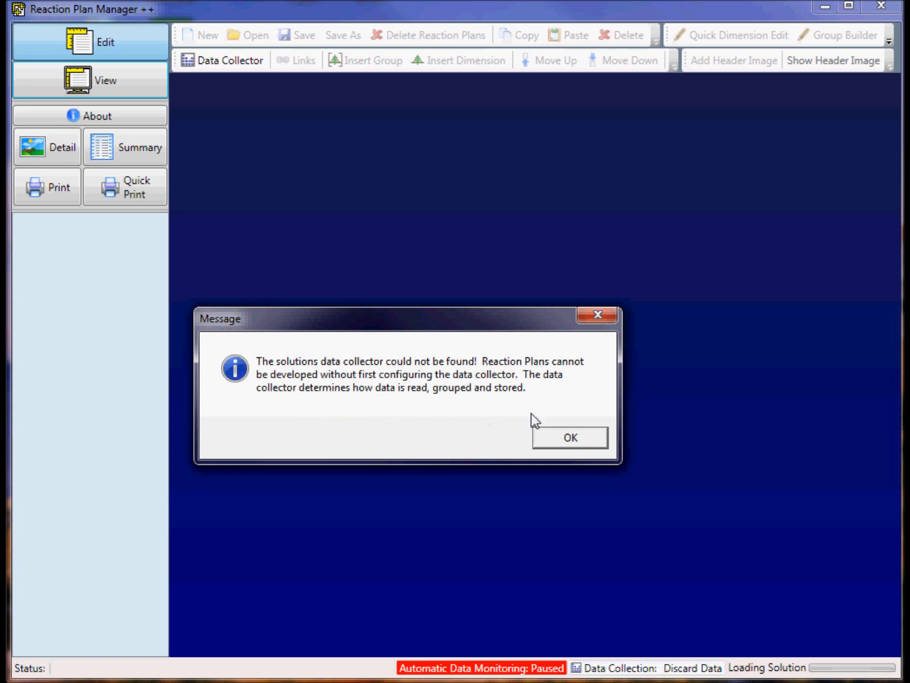
{"action": "left_click", "coordinate": [572, 439]}
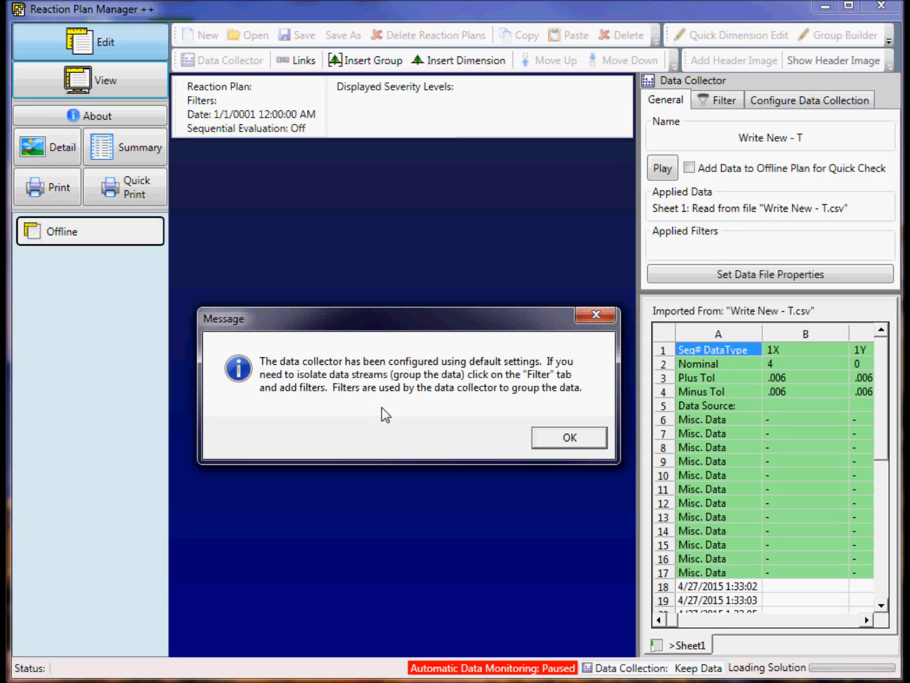
{"action": "left_click", "coordinate": [556, 441]}
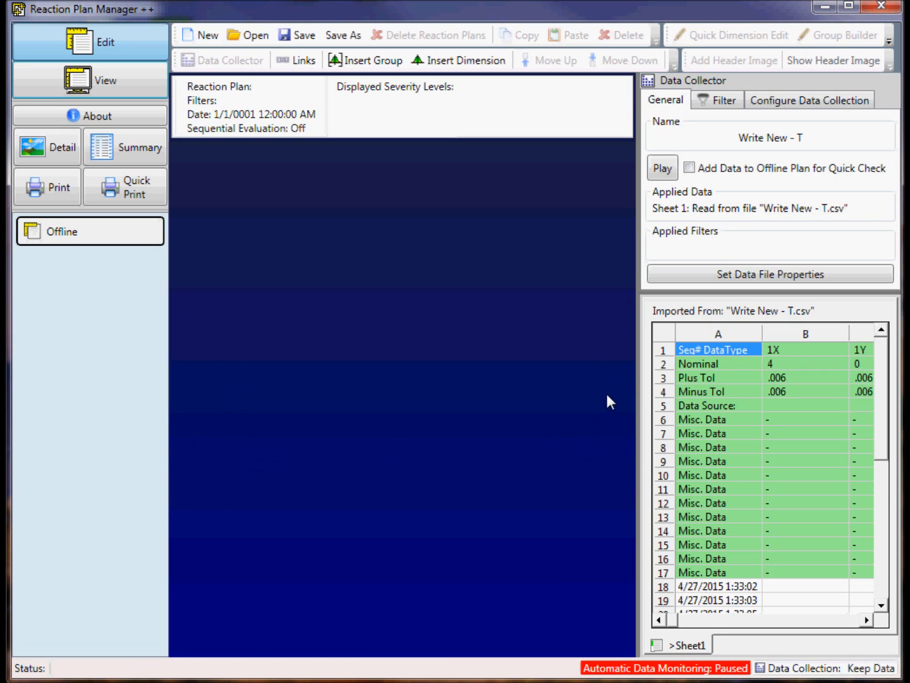
{"action": "left_click_drag", "start_coordinate": [636, 373], "coordinate": [342, 377]}
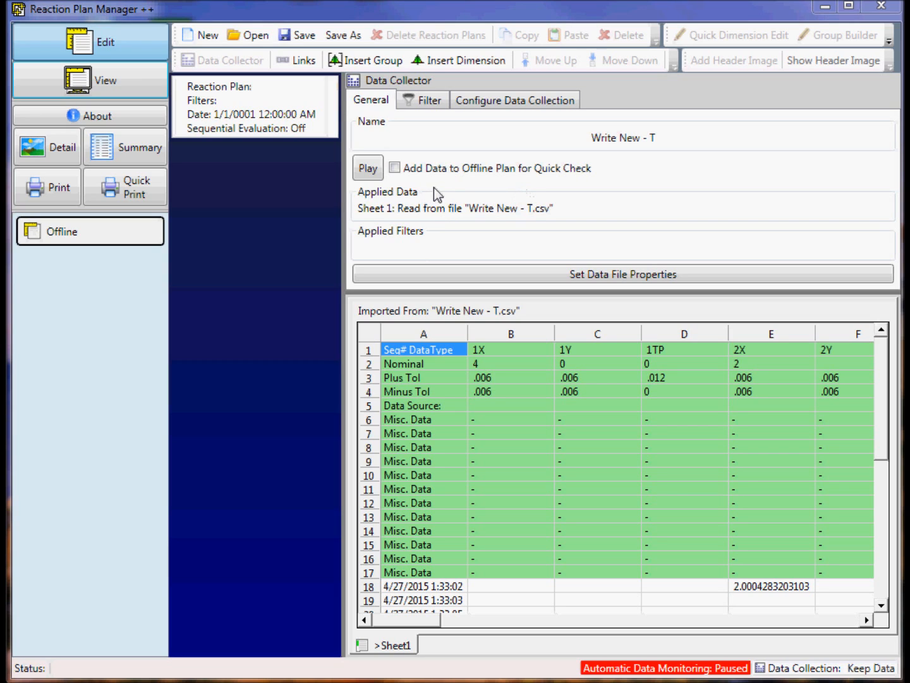
Open the data collection configuration and widen columns B, C and D of the imported data to show the full measurements
{"action": "left_click", "coordinate": [430, 101]}
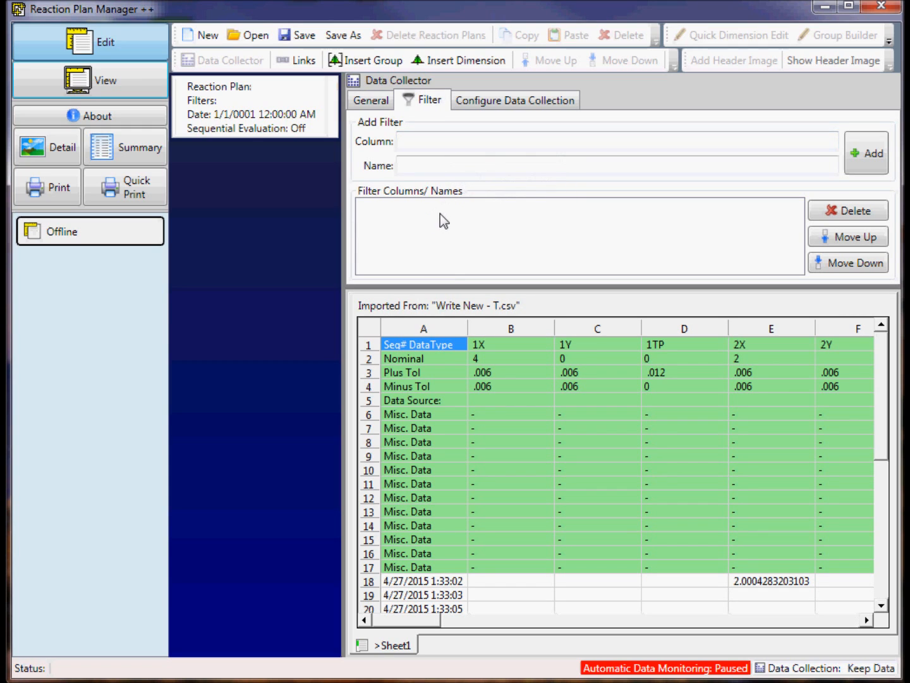
{"action": "left_click", "coordinate": [486, 105]}
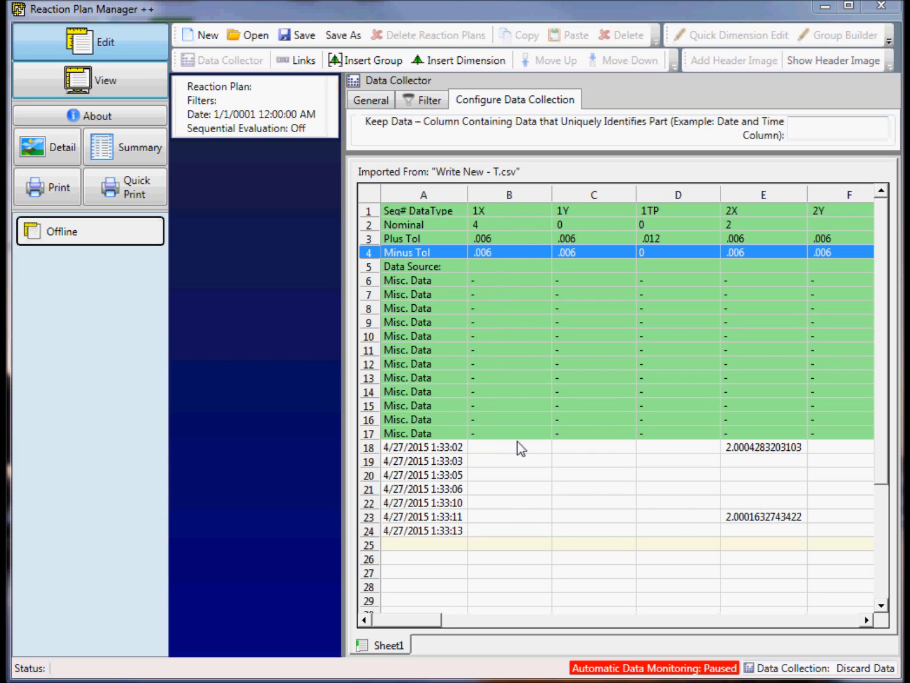
{"action": "double_click", "coordinate": [573, 192]}
{"action": "left_click_drag", "start_coordinate": [655, 192], "coordinate": [683, 192]}
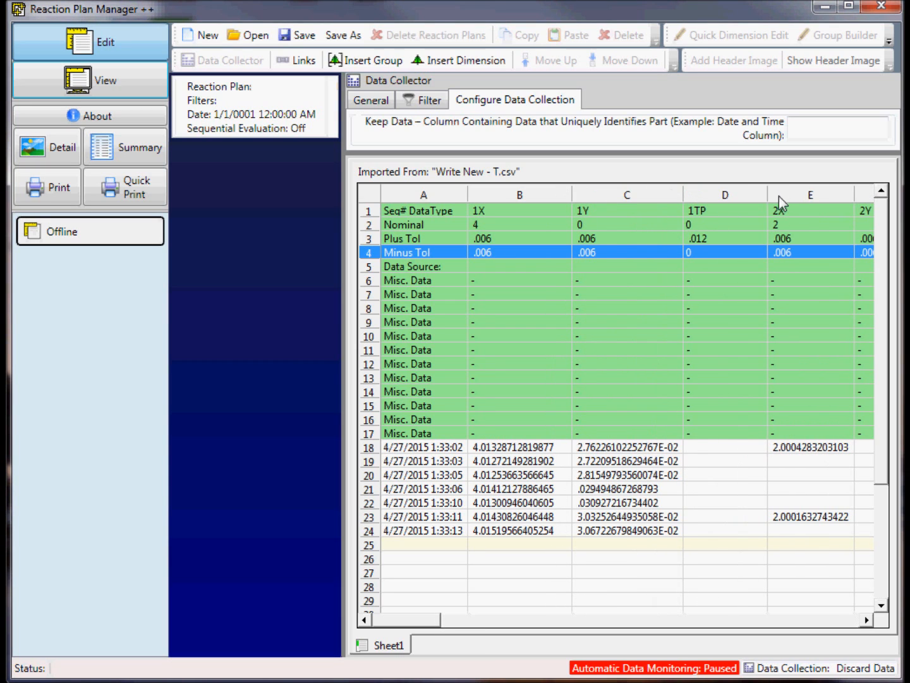
{"action": "left_click_drag", "start_coordinate": [768, 194], "coordinate": [799, 192]}
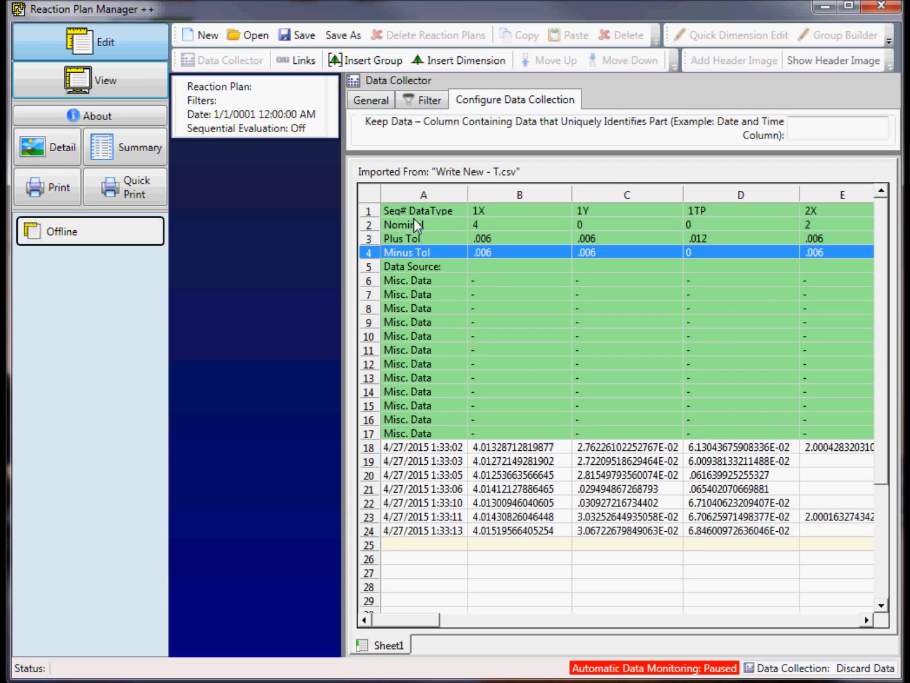
Review the Nominal, Plus Tol and Minus Tol rows for 1X, and set the Keep Data unique part identifier to column A
{"action": "left_click", "coordinate": [368, 227]}
{"action": "left_click", "coordinate": [369, 239]}
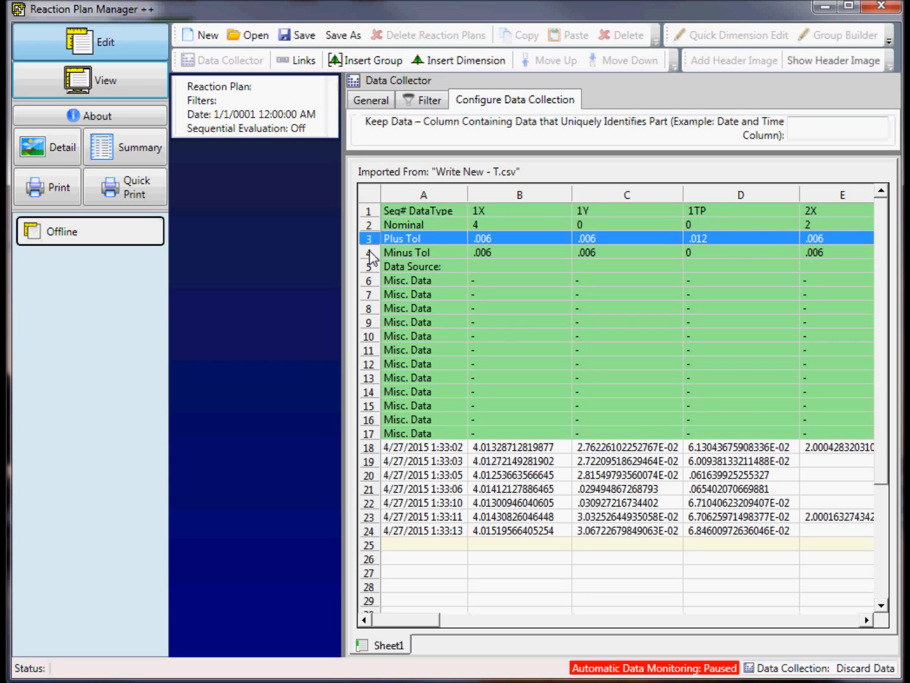
{"action": "left_click", "coordinate": [370, 254]}
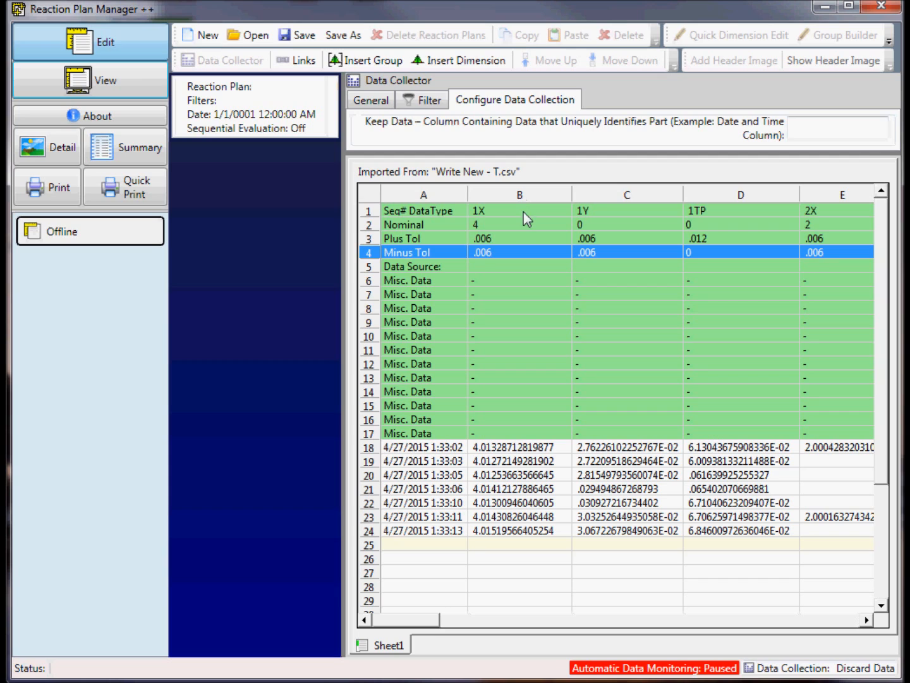
{"action": "left_click", "coordinate": [523, 213]}
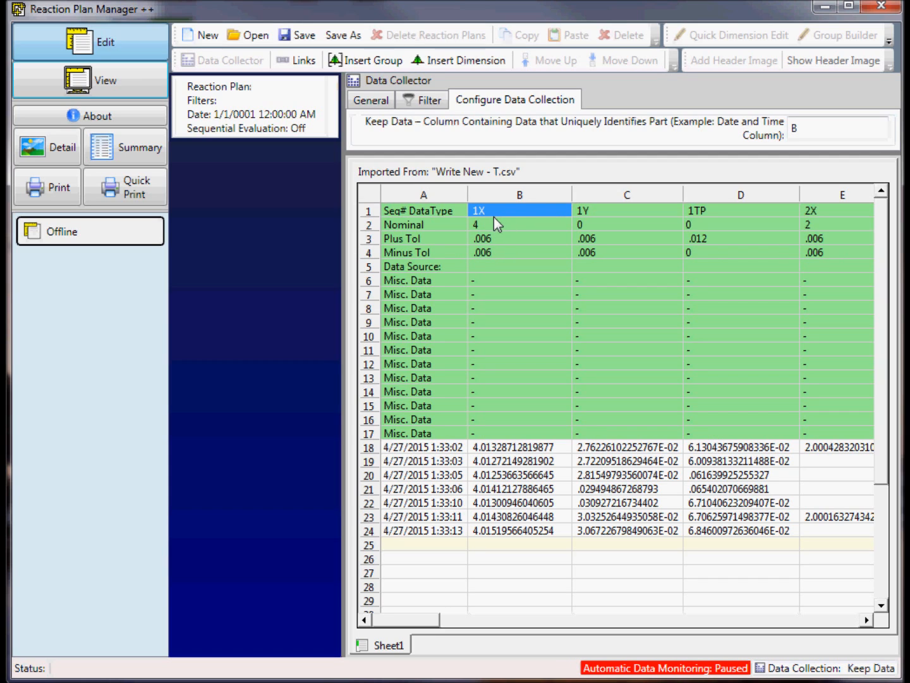
{"action": "left_click", "coordinate": [500, 229]}
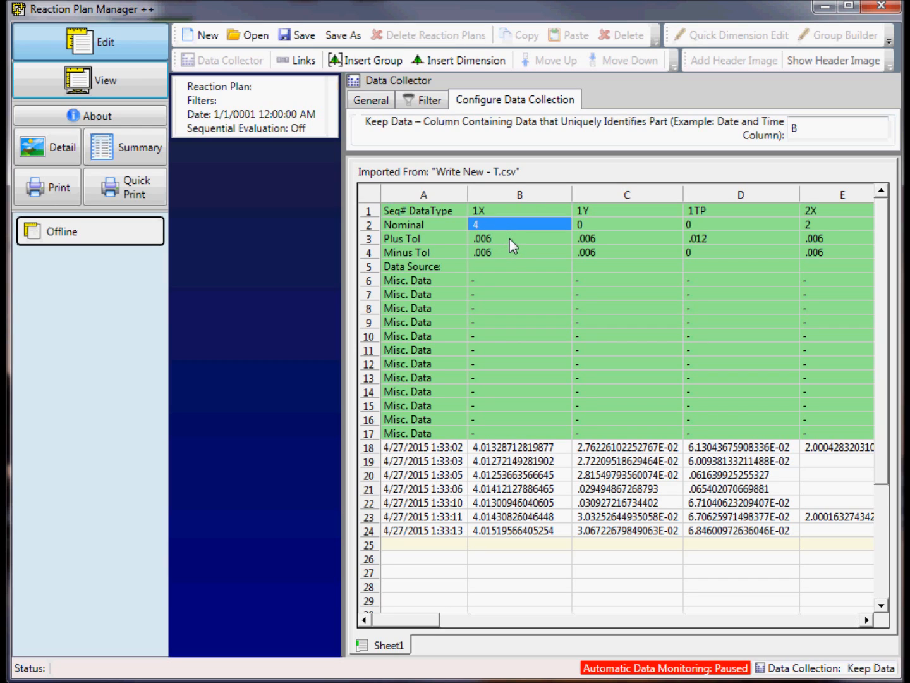
{"action": "left_click", "coordinate": [509, 239]}
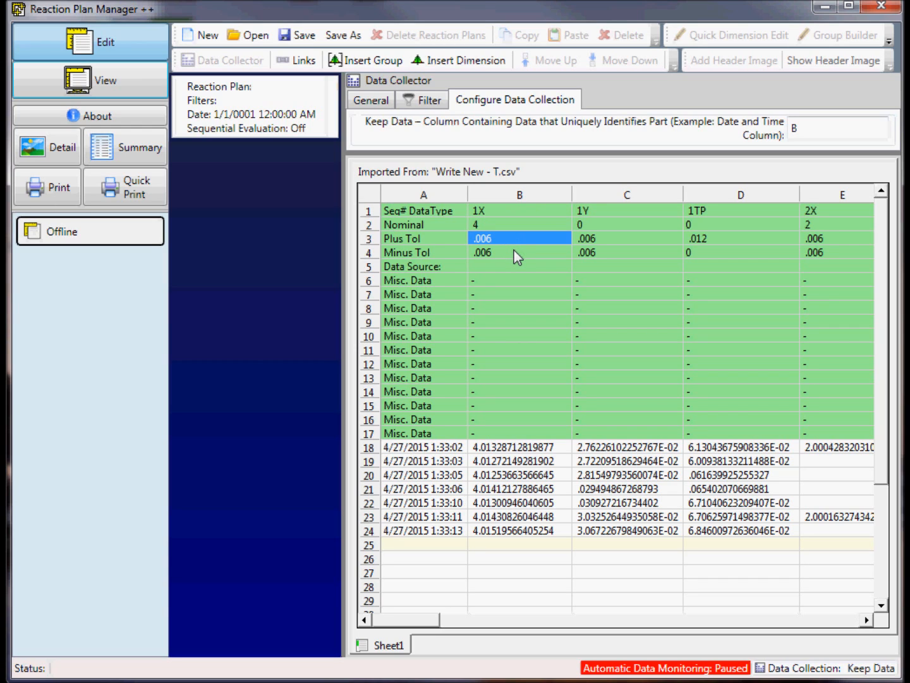
{"action": "left_click", "coordinate": [514, 253]}
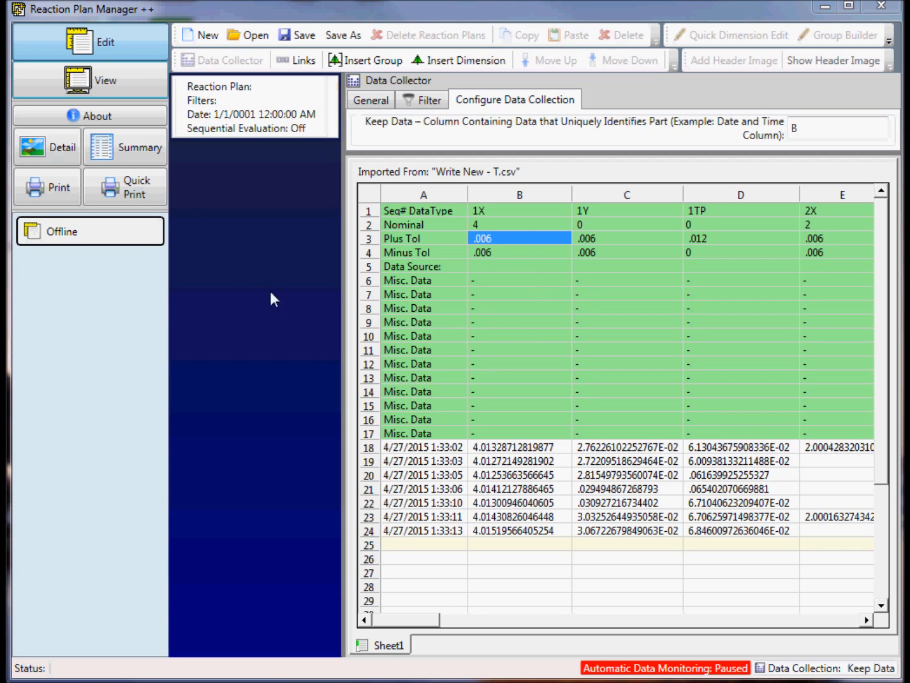
{"action": "left_click", "coordinate": [432, 474]}
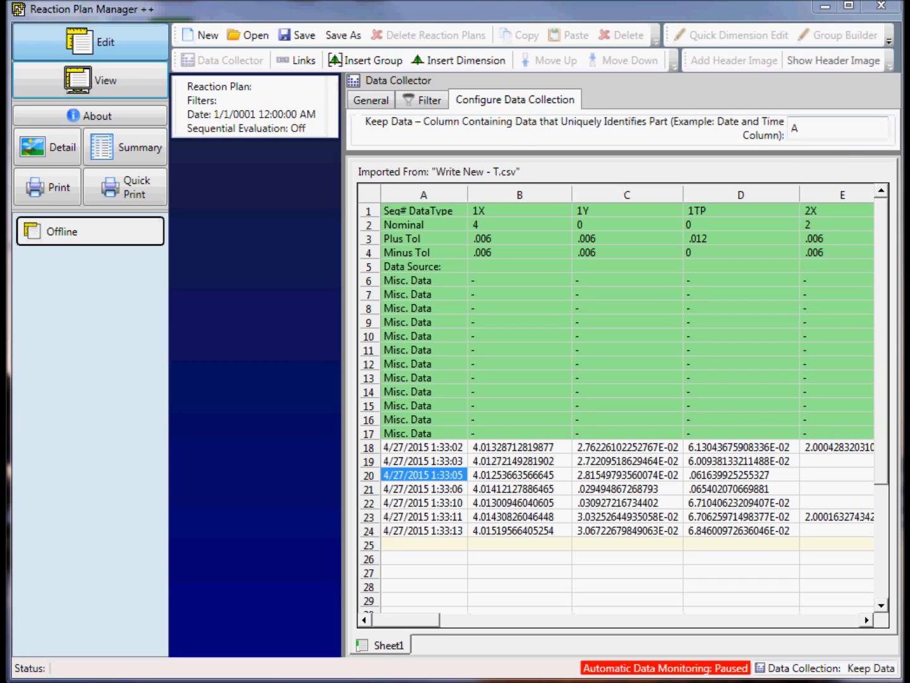
Add a data collector filter on column AA named Machine
{"action": "left_click", "coordinate": [429, 106]}
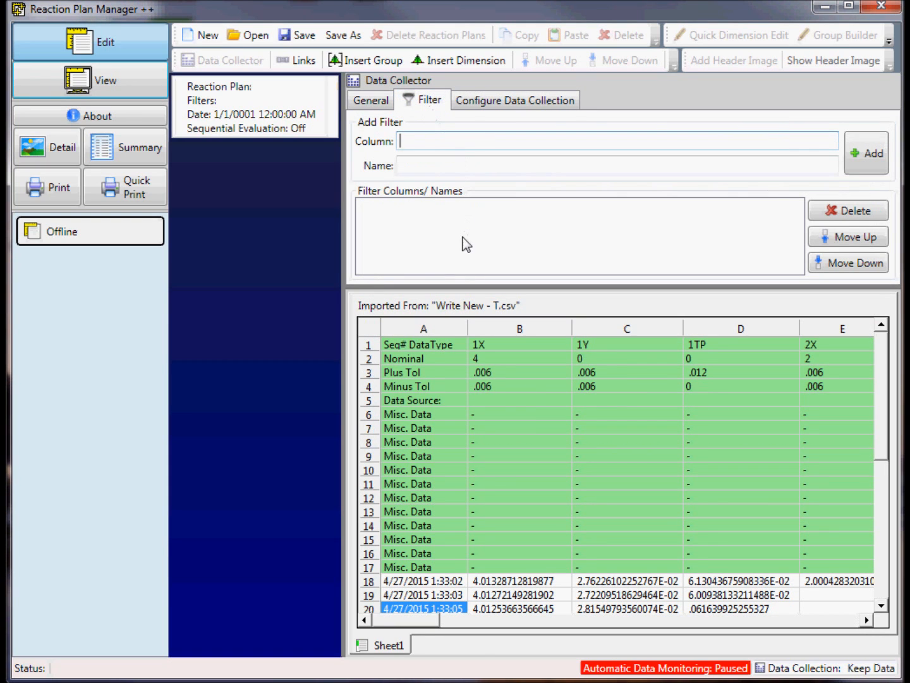
{"action": "left_click_drag", "start_coordinate": [401, 619], "coordinate": [695, 587]}
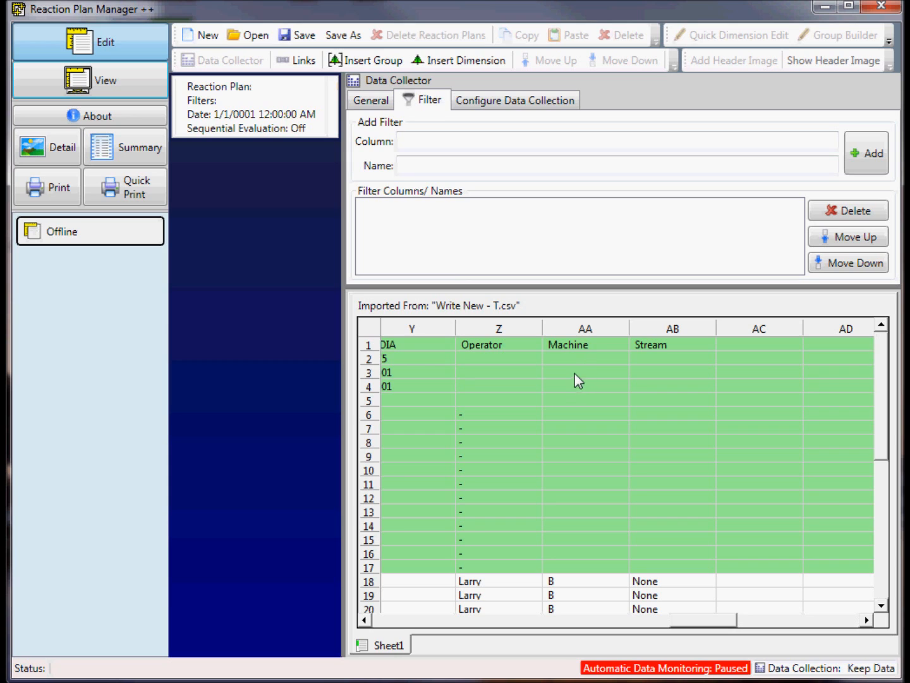
{"action": "mouse_move", "coordinate": [886, 403]}
{"action": "left_mouse_down"}
{"action": "mouse_move", "coordinate": [888, 450]}
{"action": "mouse_move", "coordinate": [893, 386]}
{"action": "left_mouse_up"}
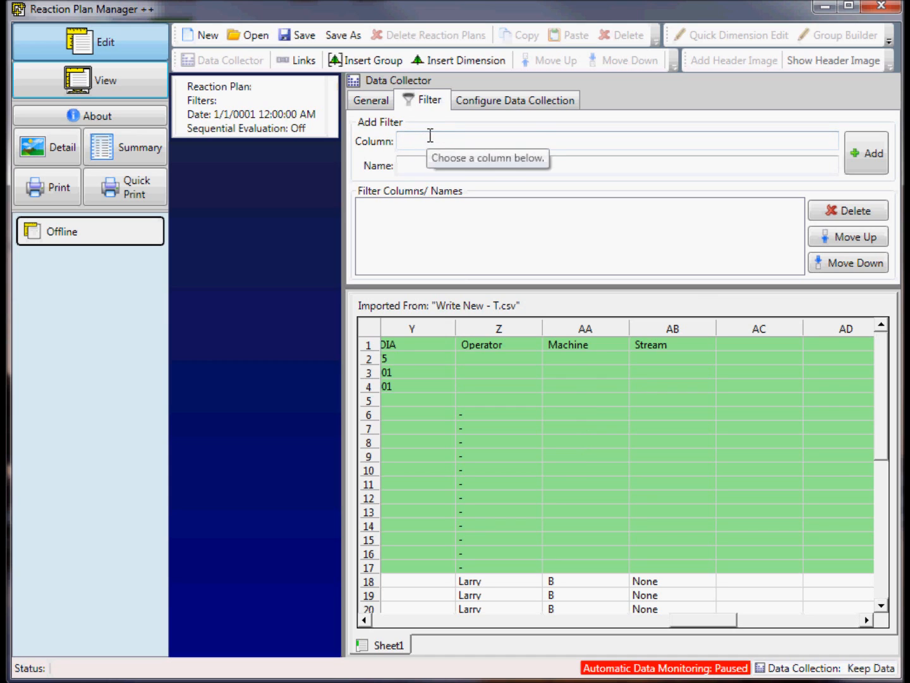
{"action": "left_click", "coordinate": [581, 552]}
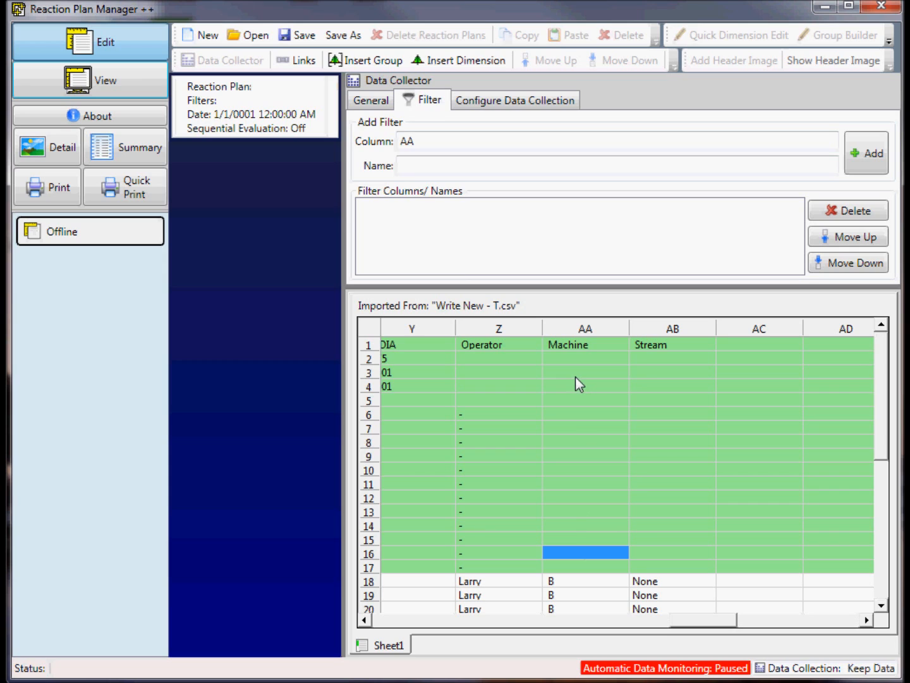
{"action": "left_click", "coordinate": [458, 167]}
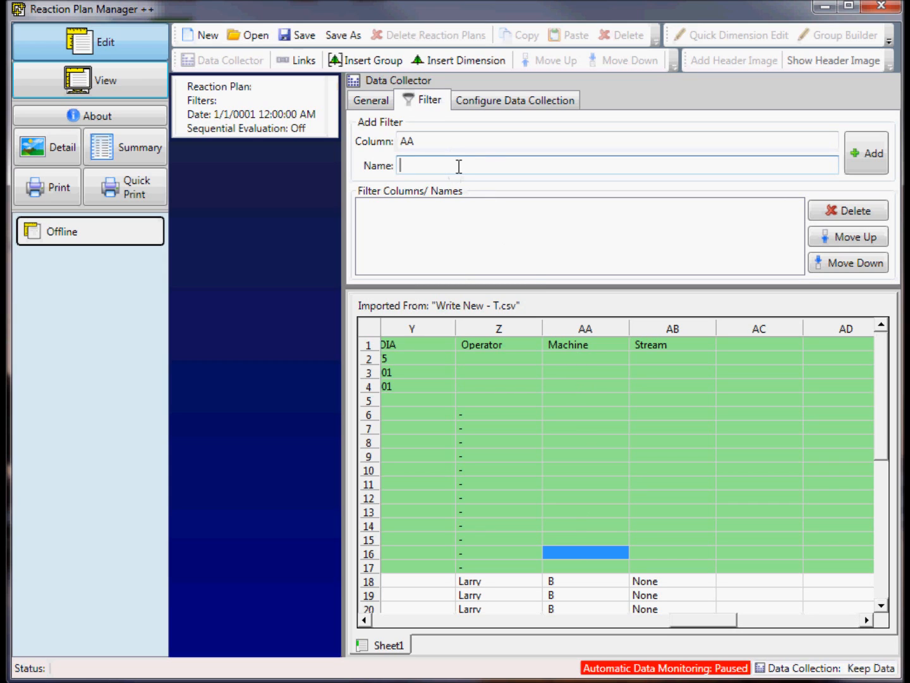
{"action": "type", "text": "Machine"}
{"action": "left_click", "coordinate": [877, 163]}
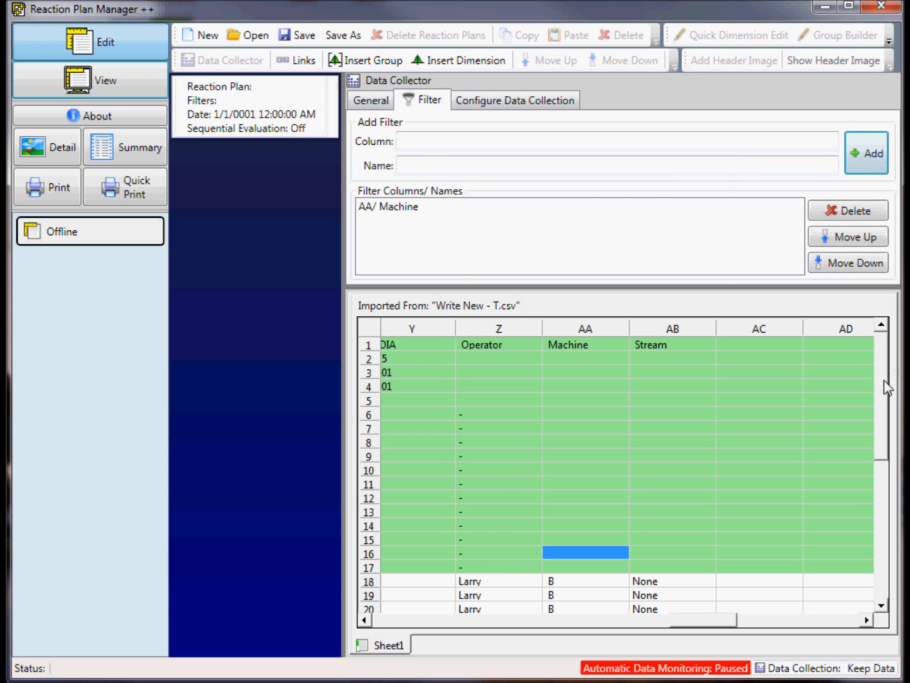
Play the data collector to apply the Machine filter to the Write New - T data
{"action": "mouse_move", "coordinate": [882, 392]}
{"action": "left_mouse_down"}
{"action": "mouse_move", "coordinate": [884, 468]}
{"action": "mouse_move", "coordinate": [888, 392]}
{"action": "left_mouse_up"}
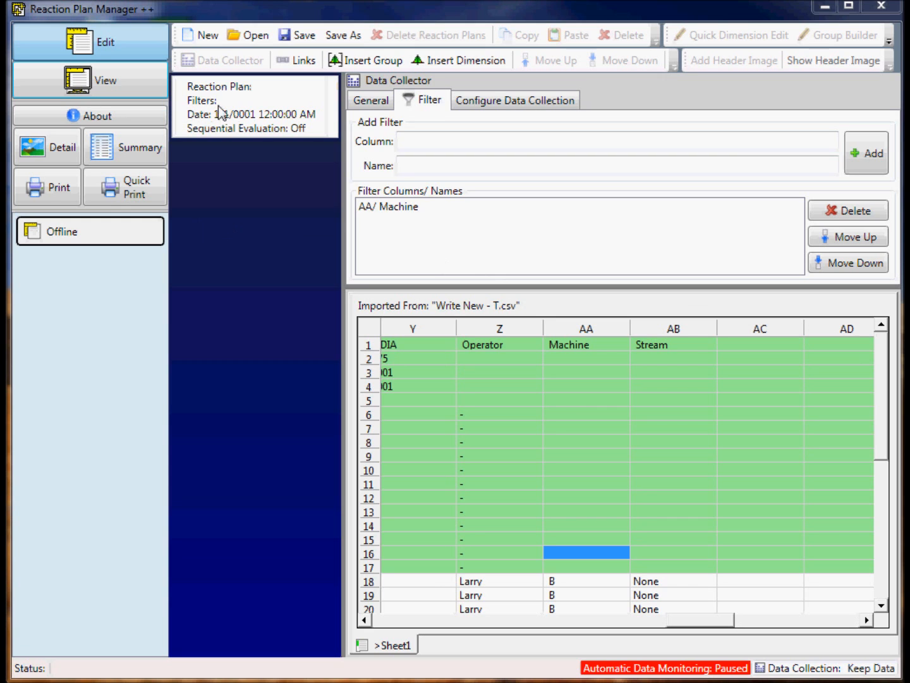
{"action": "left_click", "coordinate": [357, 105]}
{"action": "left_click", "coordinate": [368, 169]}
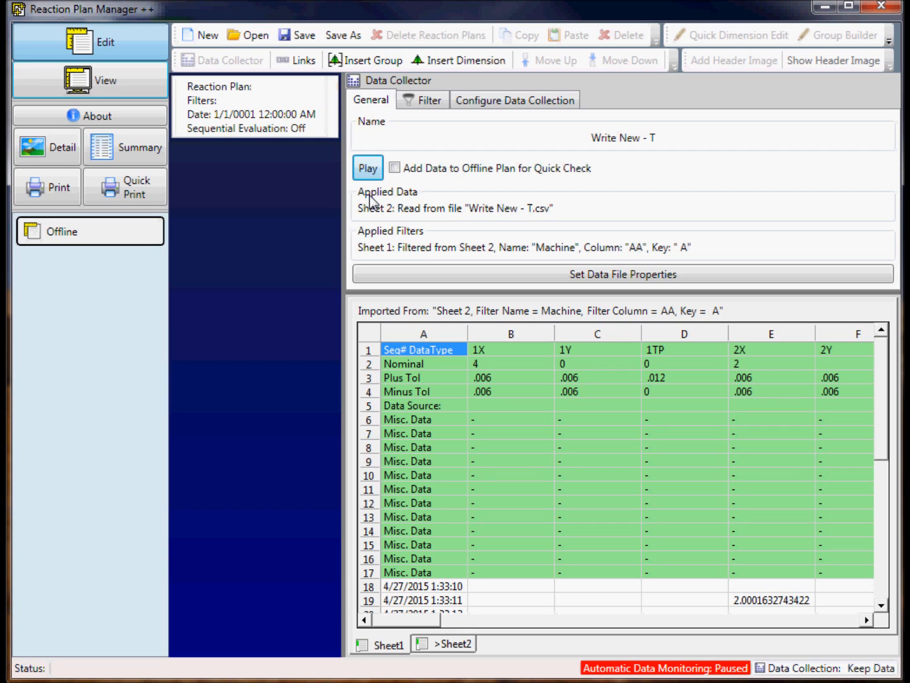
Compare the Machine column AA between the full data on Sheet2 and the filtered data on Sheet1
{"action": "left_click", "coordinate": [434, 645]}
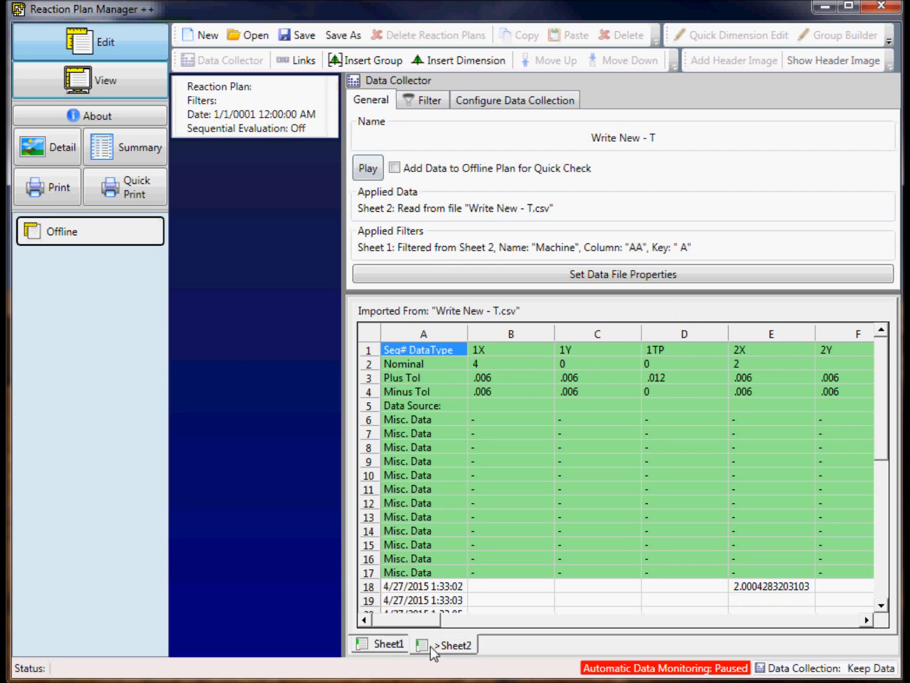
{"action": "left_click_drag", "start_coordinate": [417, 623], "coordinate": [709, 611]}
{"action": "left_click_drag", "start_coordinate": [884, 446], "coordinate": [893, 506]}
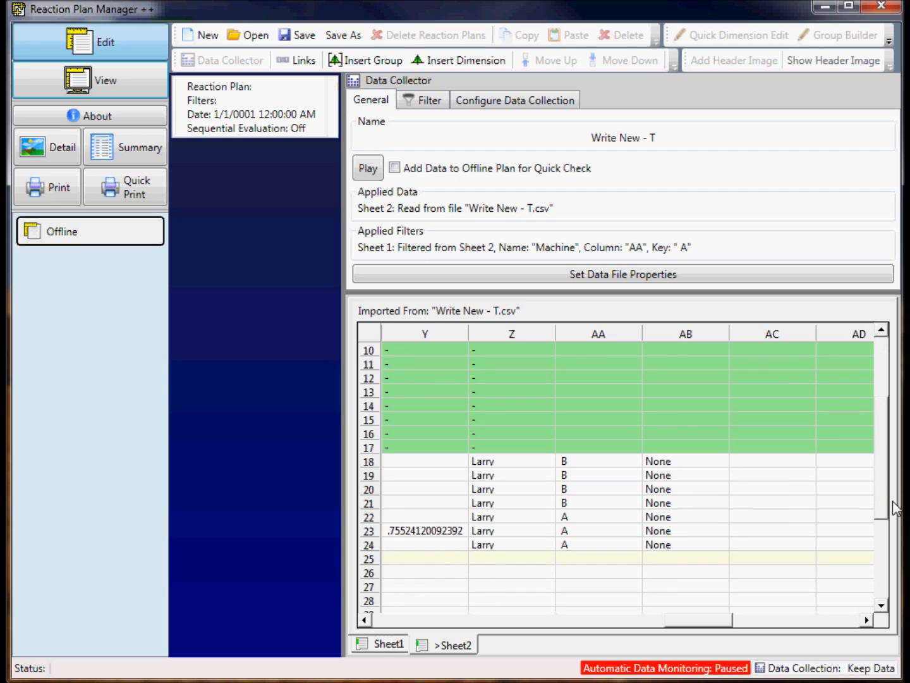
{"action": "left_click", "coordinate": [607, 548]}
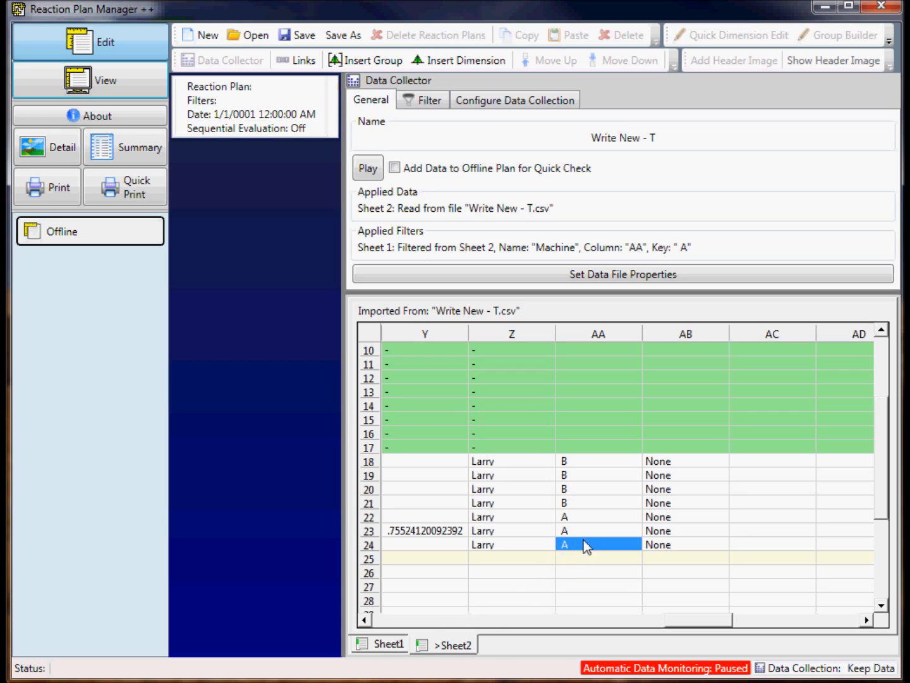
{"action": "left_click", "coordinate": [383, 648]}
{"action": "left_click_drag", "start_coordinate": [401, 621], "coordinate": [692, 628]}
{"action": "left_click_drag", "start_coordinate": [888, 447], "coordinate": [890, 464]}
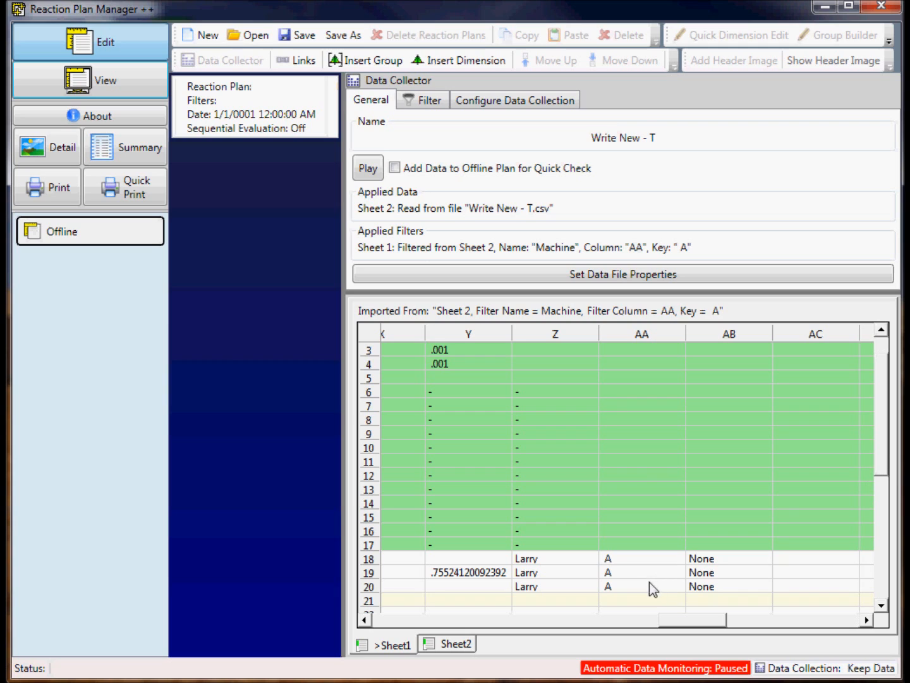
{"action": "left_click", "coordinate": [457, 646]}
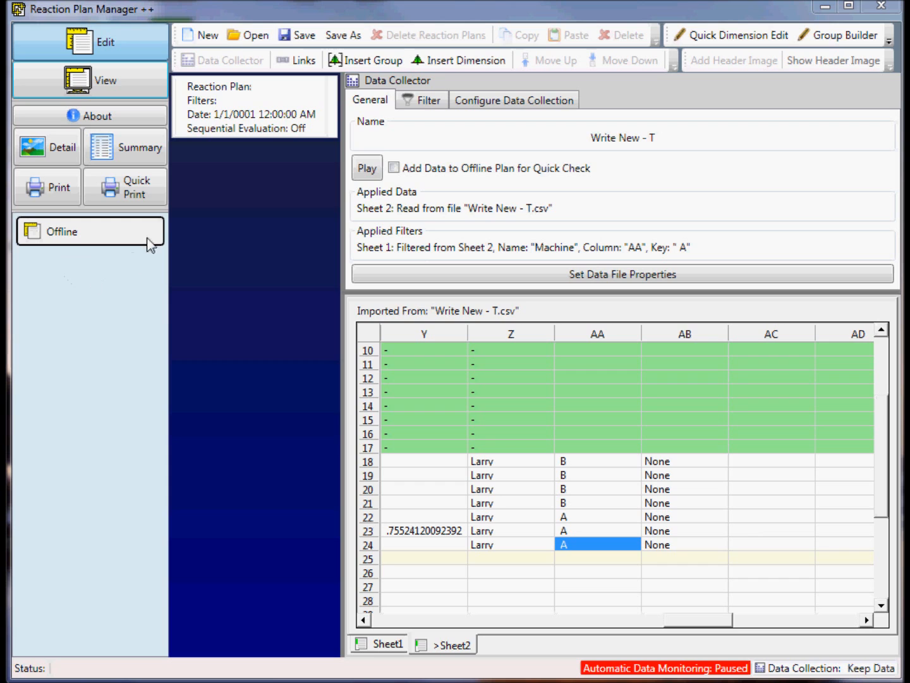
Save the Write New - T solution, acknowledge the template page message, and view the Template and Offline pages
{"action": "left_click", "coordinate": [302, 38]}
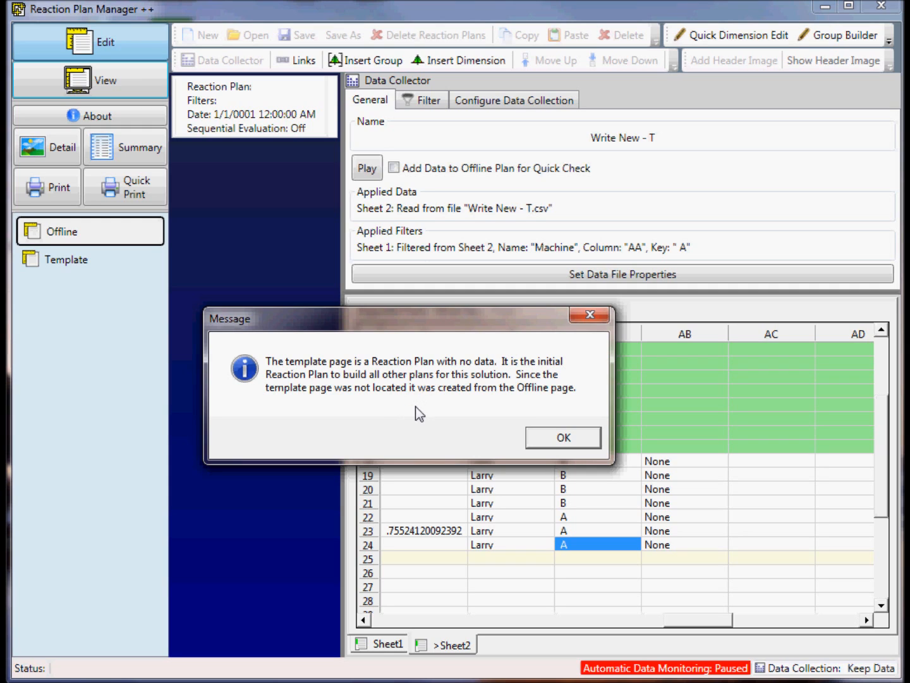
{"action": "left_click", "coordinate": [563, 437]}
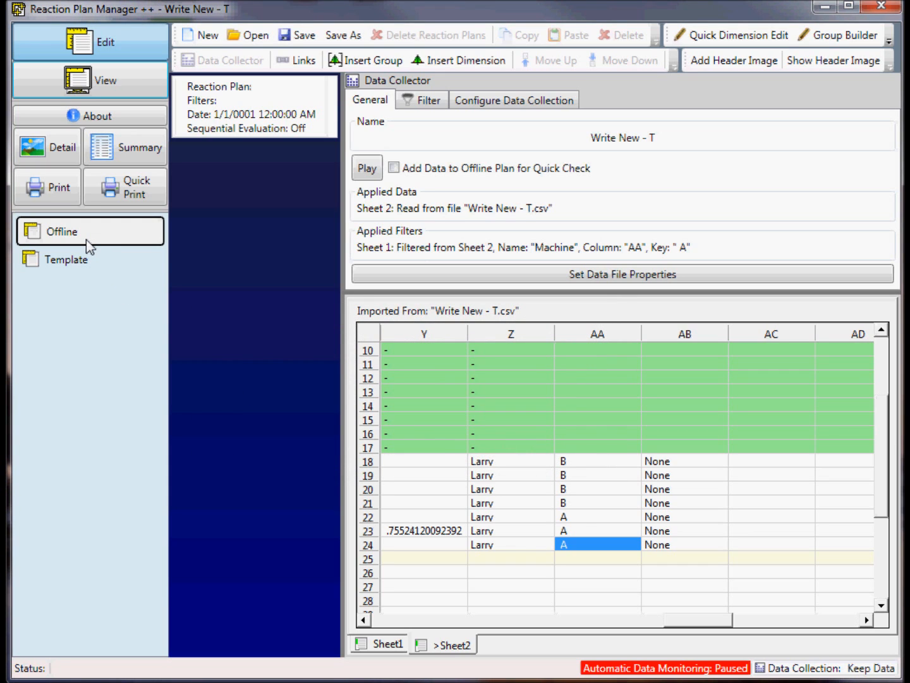
{"action": "left_click", "coordinate": [76, 260]}
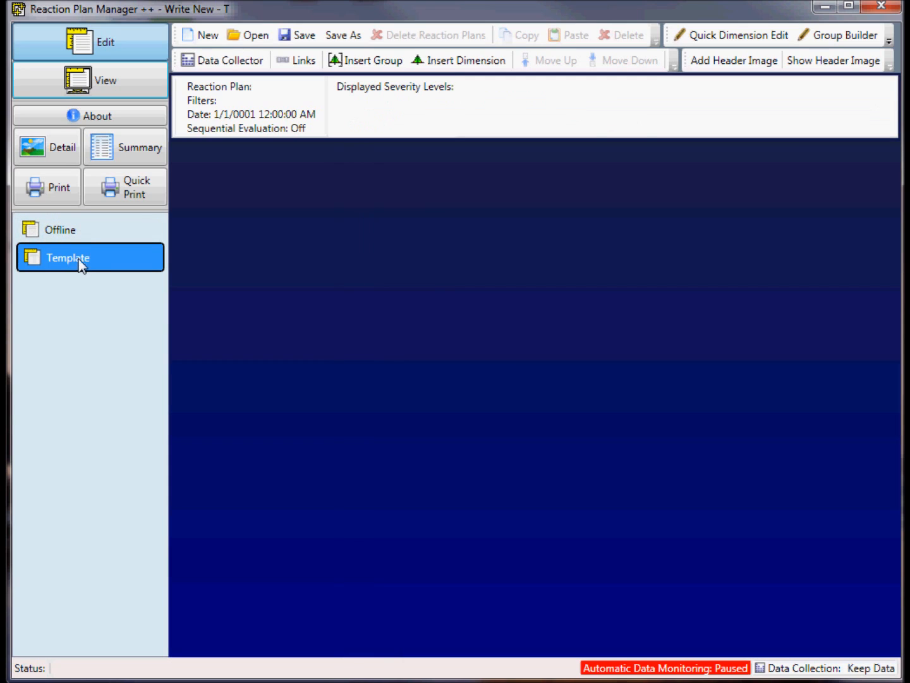
{"action": "left_click", "coordinate": [87, 240]}
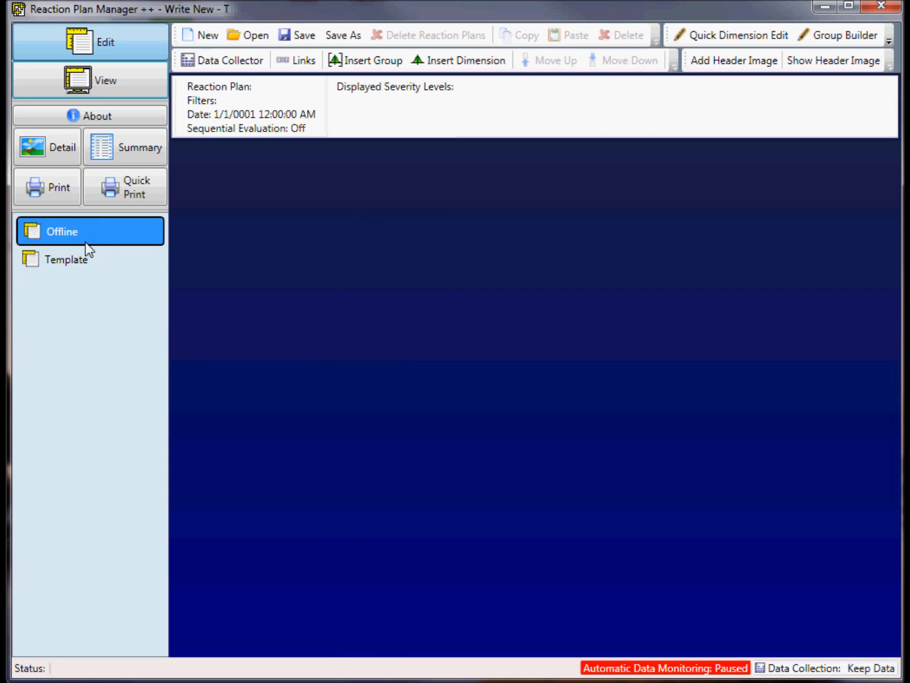
{"action": "left_click", "coordinate": [88, 265]}
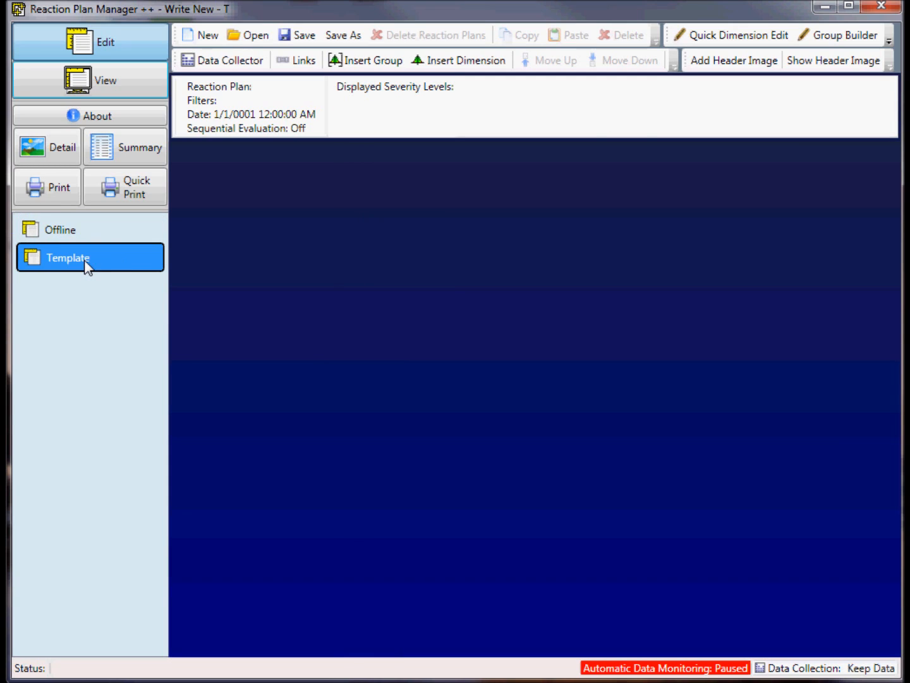
Insert a blank dimension on the Offline page and narrow the Edit Dimension area to show the whole dimension
{"action": "left_click", "coordinate": [109, 237]}
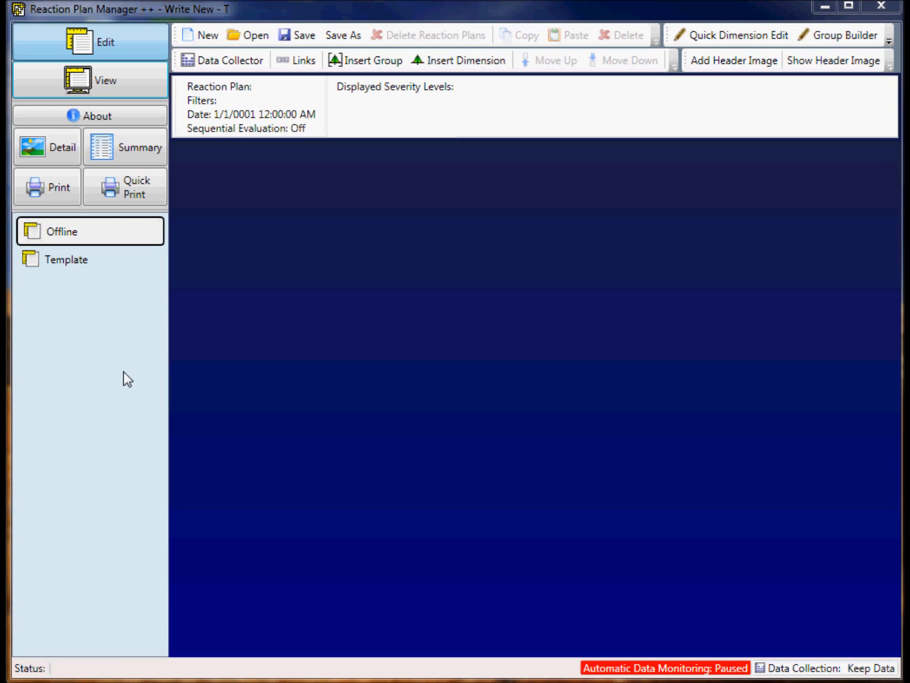
{"action": "left_click", "coordinate": [449, 60]}
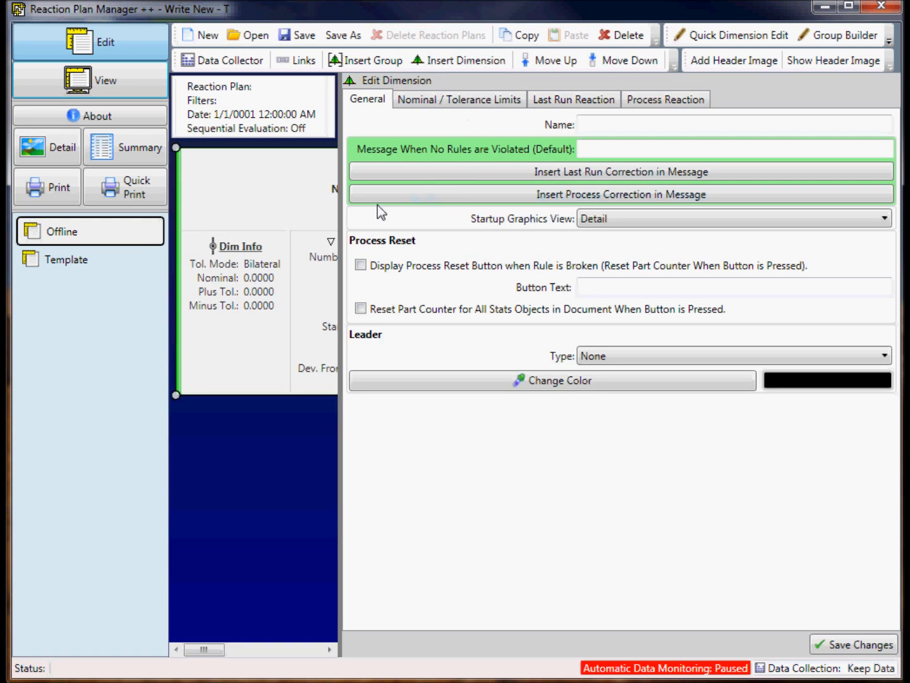
{"action": "left_click_drag", "start_coordinate": [344, 217], "coordinate": [744, 225]}
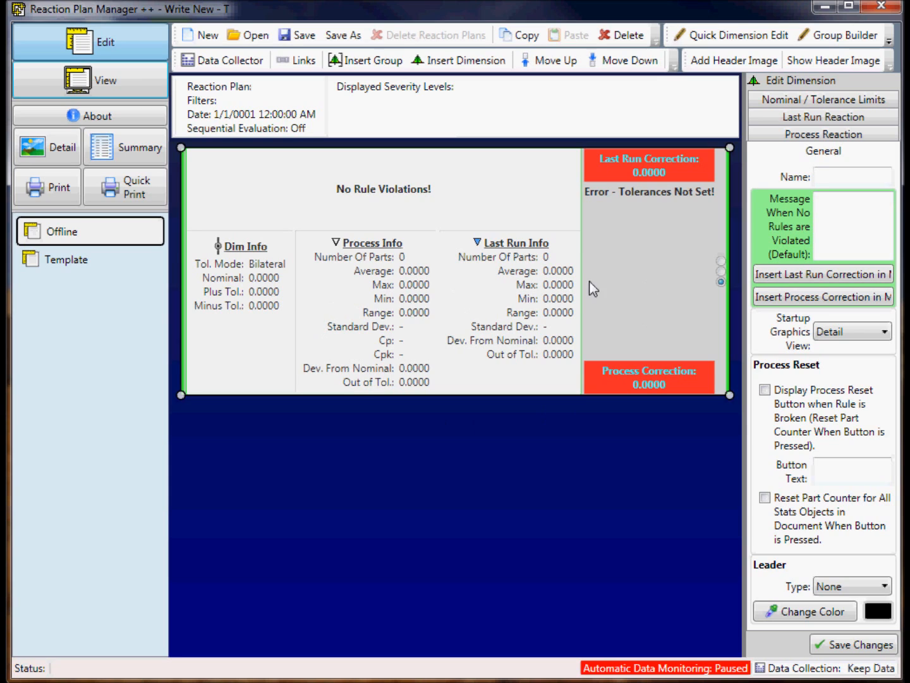
Compare the inserted dimension on the Template and Offline pages
{"action": "left_click", "coordinate": [65, 260]}
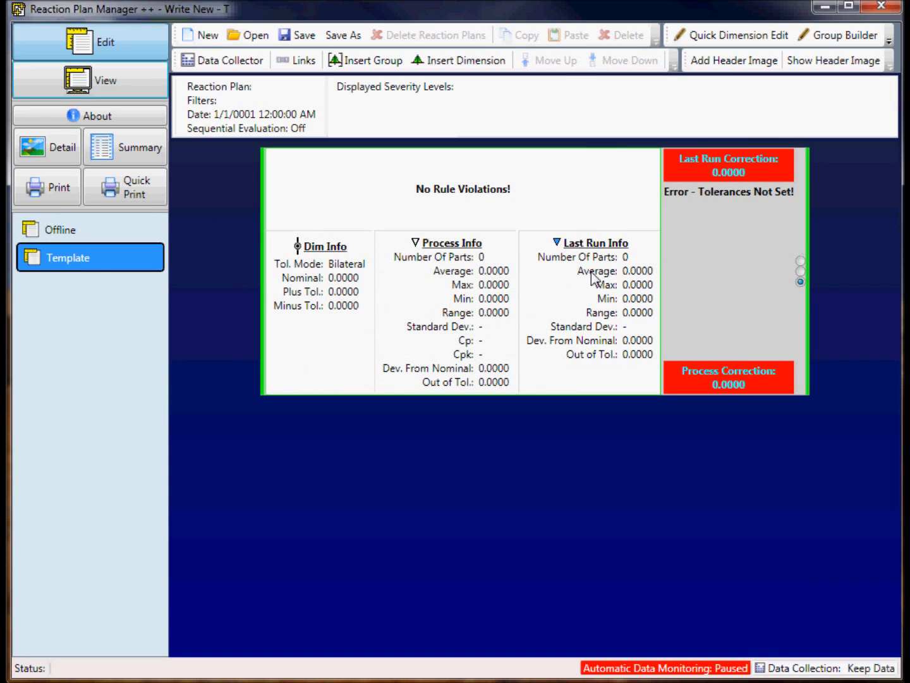
{"action": "left_click", "coordinate": [48, 230]}
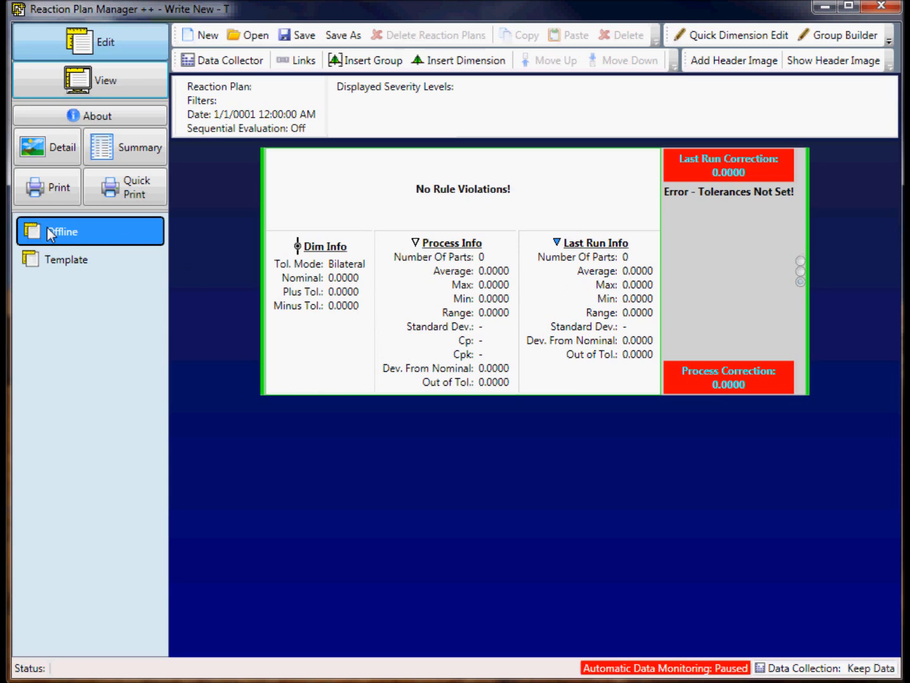
{"action": "left_click", "coordinate": [59, 258]}
{"action": "left_click", "coordinate": [59, 230]}
{"action": "left_click", "coordinate": [66, 259]}
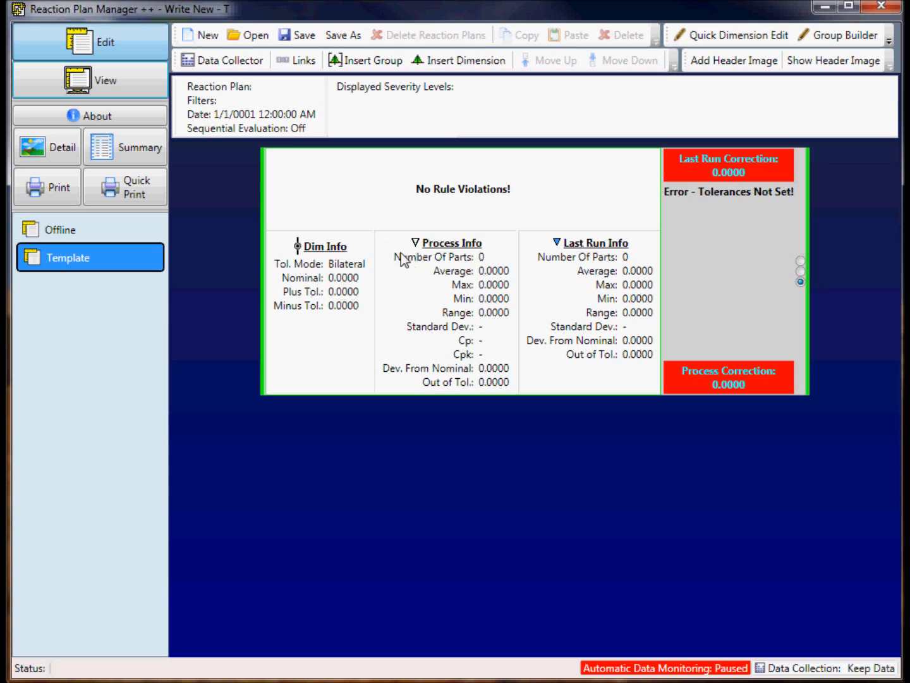
Name the Template page's dimension Tool 1 and set its no-violation message to "No Adjustments Required!"
{"action": "left_click", "coordinate": [452, 262]}
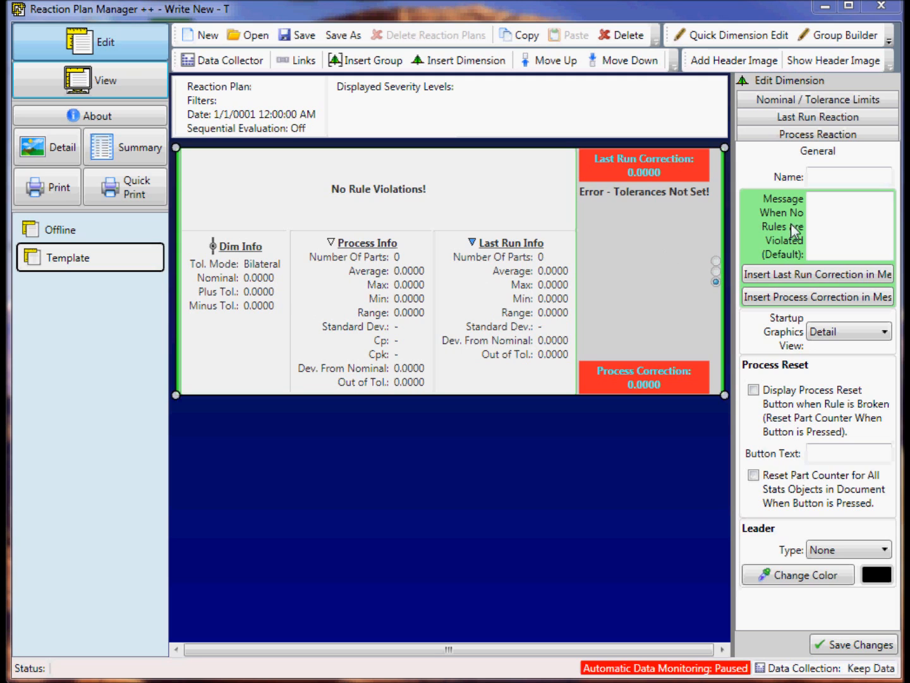
{"action": "left_click_drag", "start_coordinate": [733, 216], "coordinate": [447, 216]}
{"action": "left_click", "coordinate": [743, 124]}
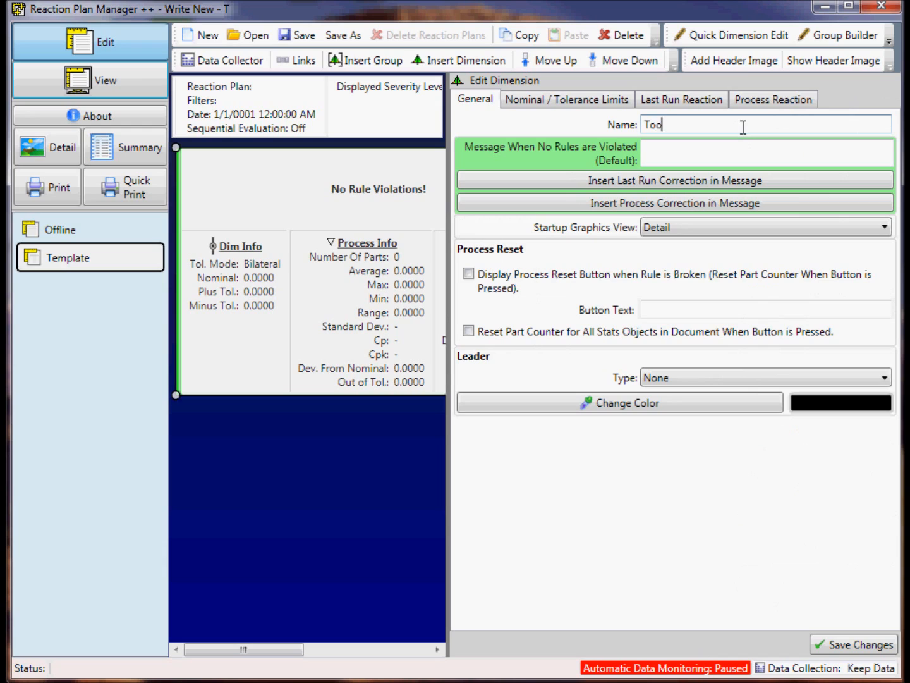
{"action": "left_click", "coordinate": [739, 153]}
{"action": "type", "text": "No Adjustment"}
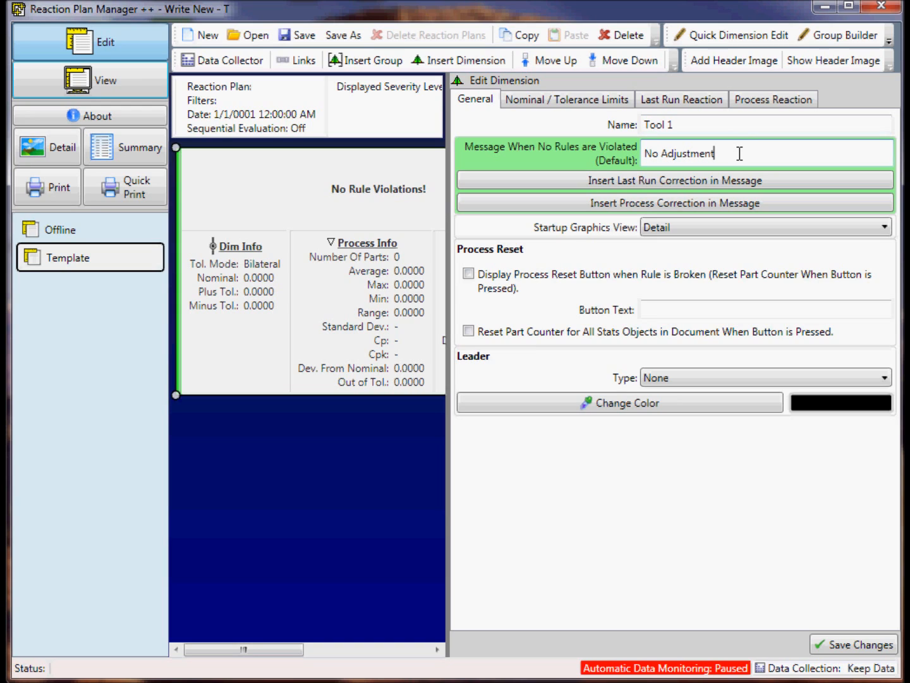
{"action": "type", "text": "s Required!"}
Link the Tool 1 dimension to data column B, with nominal cell B2 and tolerance cells B3 and B4
{"action": "left_click", "coordinate": [565, 100]}
{"action": "left_click", "coordinate": [641, 147]}
{"action": "left_click", "coordinate": [618, 344]}
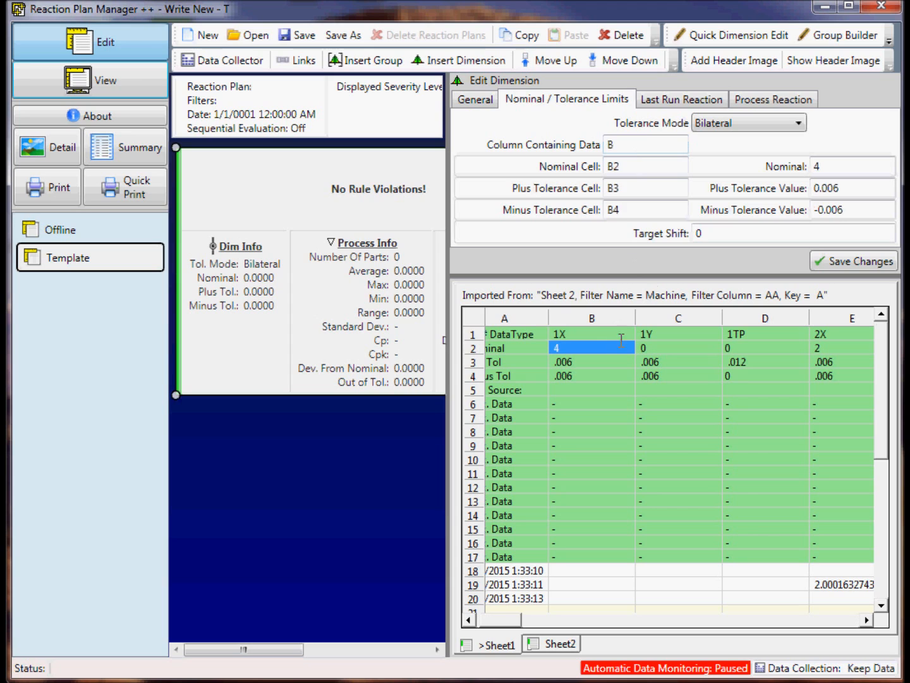
Set the last run Percent of Tolerance criteria to .8 for both the upper and lower tolerance
{"action": "left_click", "coordinate": [666, 101]}
{"action": "double_click", "coordinate": [717, 398]}
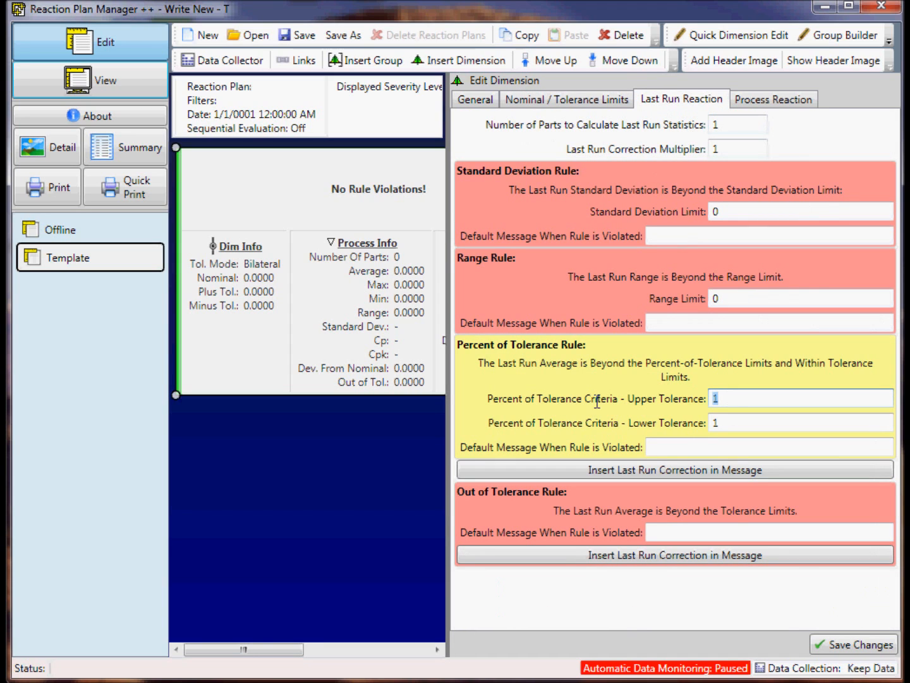
{"action": "type", "text": ".8"}
{"action": "double_click", "coordinate": [717, 423]}
{"action": "type", "text": ".8"}
Set the Percent of Tolerance Rule's message to "Adjust by:" followed by the inserted last run correction
{"action": "left_click", "coordinate": [661, 445]}
{"action": "type", "text": "Adjust b"}
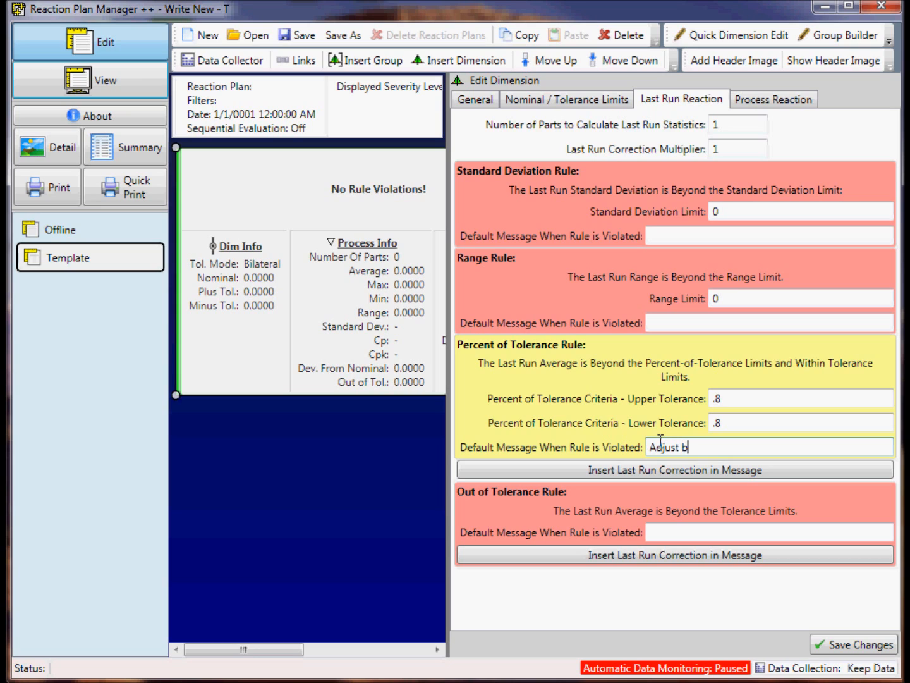
{"action": "type", "text": "y:"}
{"action": "left_click", "coordinate": [702, 469]}
Copy the Percent of Tolerance Rule's message into the Out of Tolerance Rule's default message
{"action": "left_click_drag", "start_coordinate": [839, 449], "coordinate": [637, 446]}
{"action": "right_click", "coordinate": [658, 448]}
{"action": "left_click", "coordinate": [705, 481]}
{"action": "left_click", "coordinate": [696, 532]}
{"action": "right_click", "coordinate": [697, 534]}
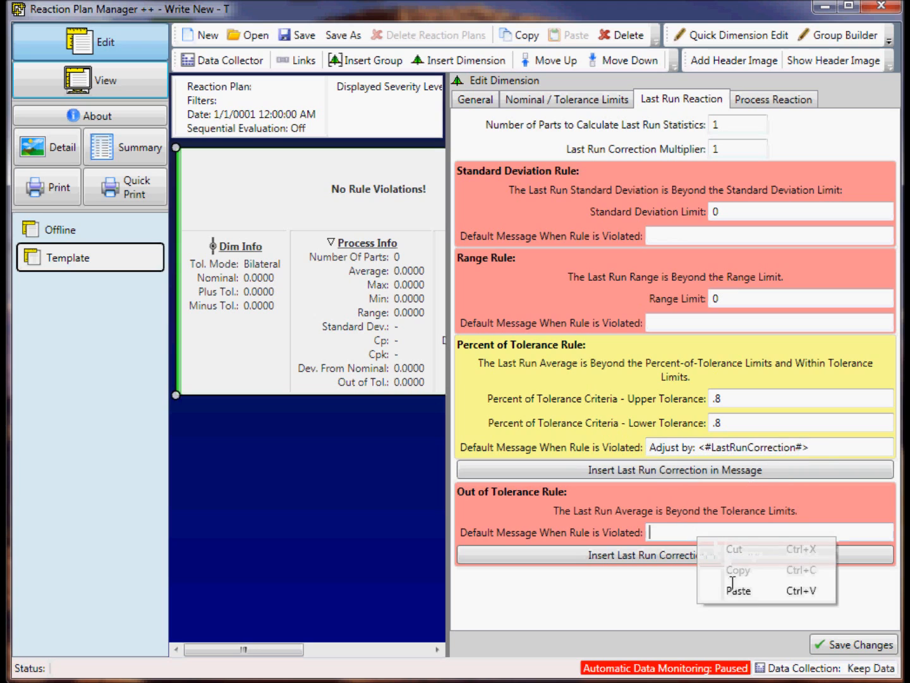
{"action": "left_click", "coordinate": [732, 585]}
Set the maximum number of parts for process statistics to 30, save the dimension changes and narrow the Edit Dimension area
{"action": "left_click", "coordinate": [761, 97]}
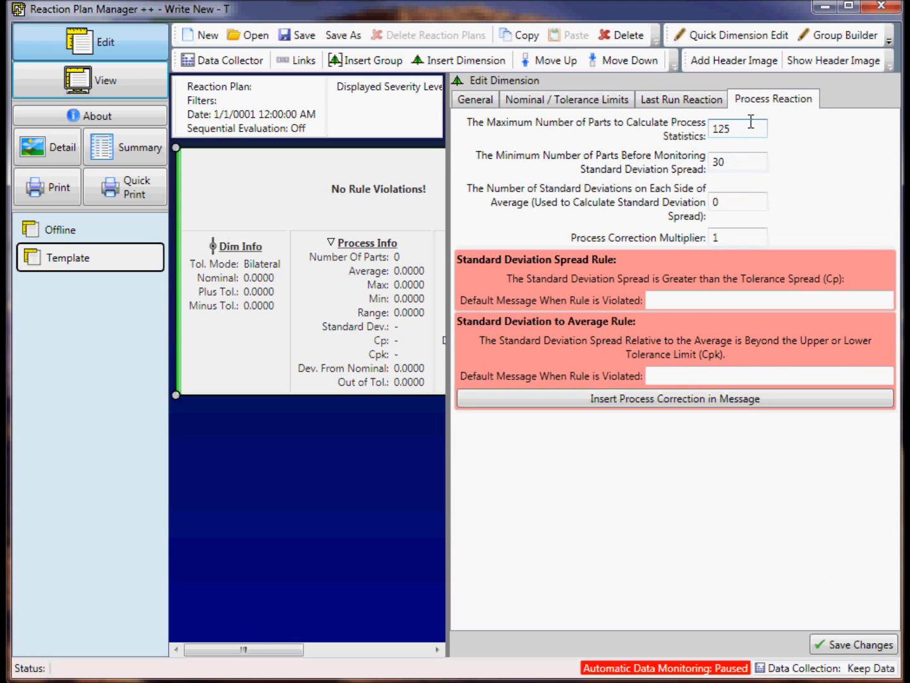
{"action": "left_click_drag", "start_coordinate": [731, 127], "coordinate": [710, 128]}
{"action": "type", "text": "30"}
{"action": "left_click", "coordinate": [851, 645]}
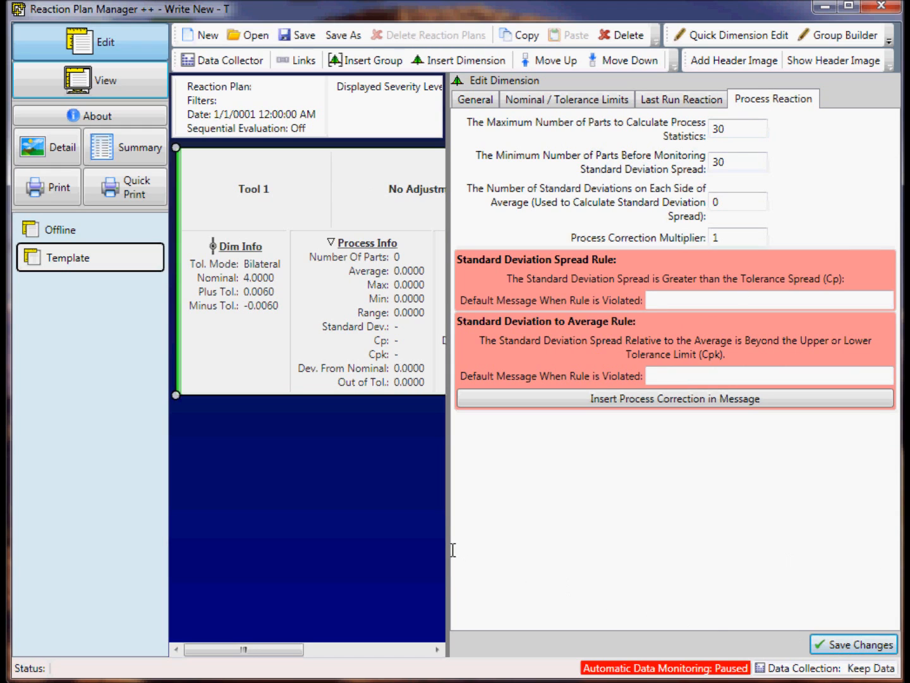
{"action": "left_click_drag", "start_coordinate": [452, 550], "coordinate": [754, 554]}
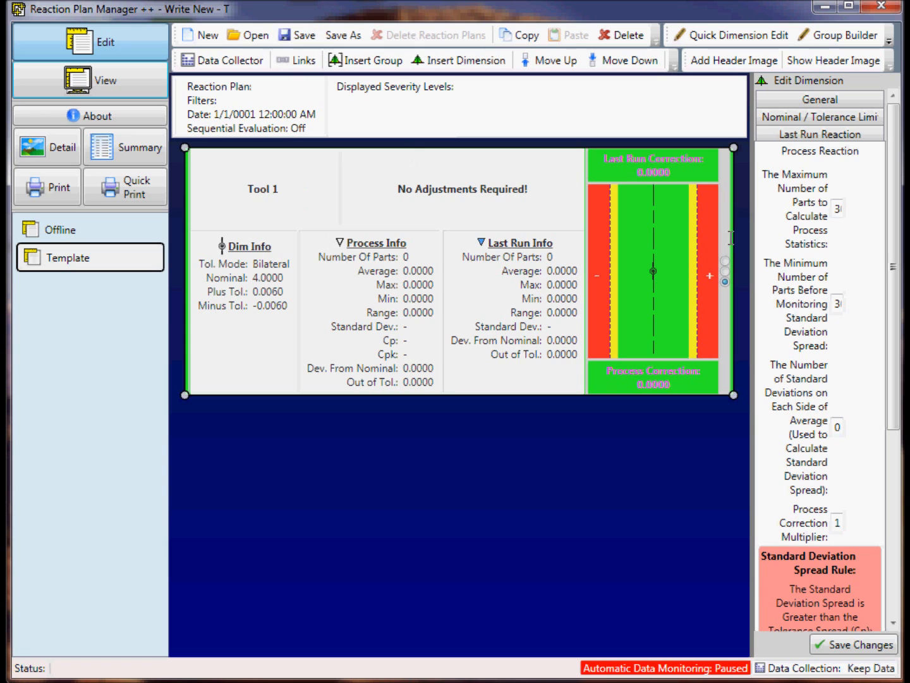
Bring in the RPM Training CMM simulator and simulate four Write New - T inspections for Machine A
{"action": "left_click_drag", "start_coordinate": [909, 75], "coordinate": [529, 96]}
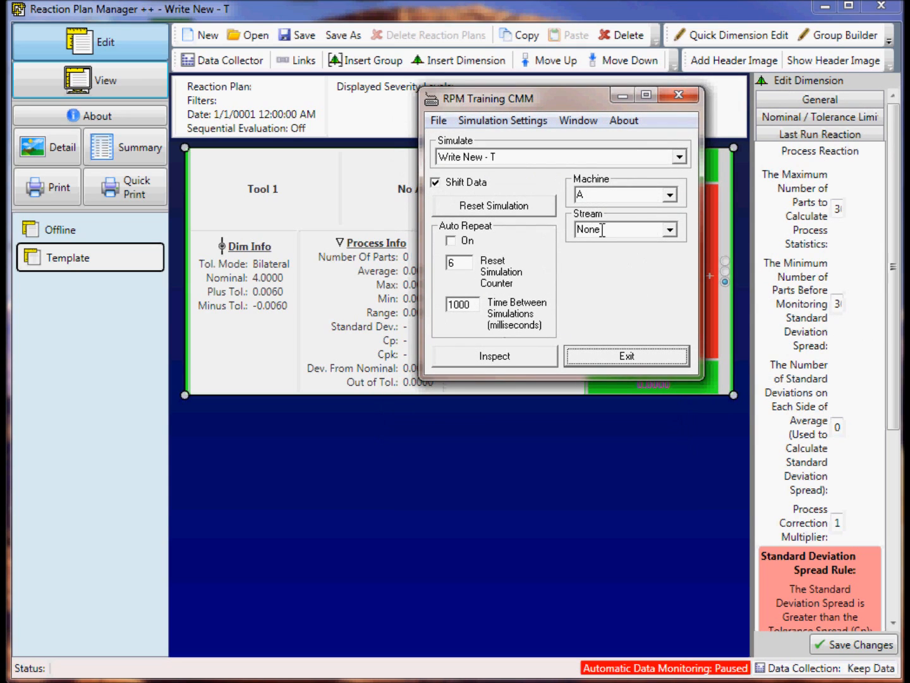
{"action": "left_click", "coordinate": [497, 356]}
{"action": "left_click", "coordinate": [495, 358]}
{"action": "left_click", "coordinate": [498, 357]}
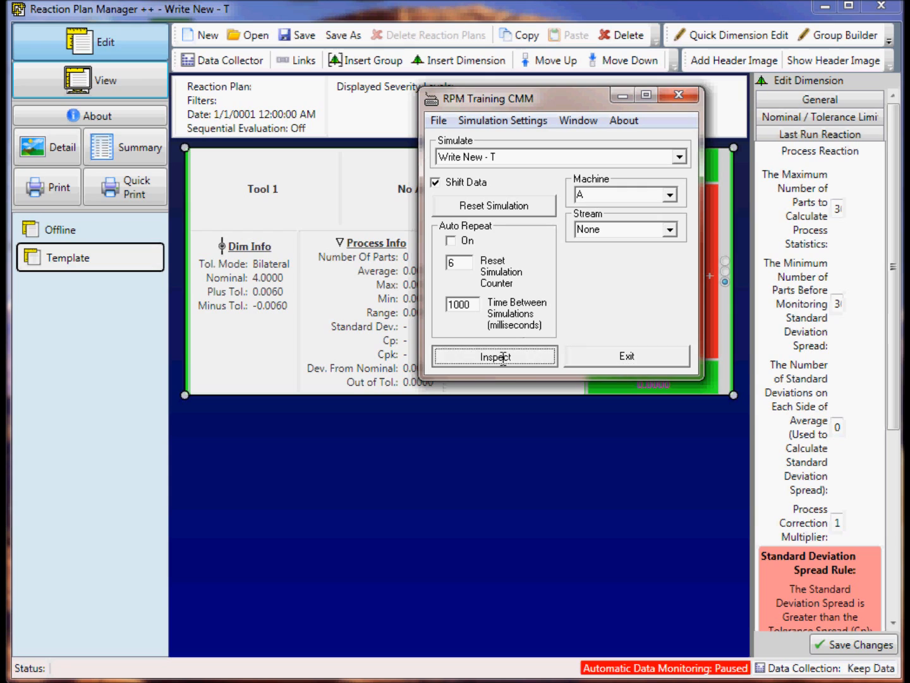
{"action": "left_click", "coordinate": [493, 358]}
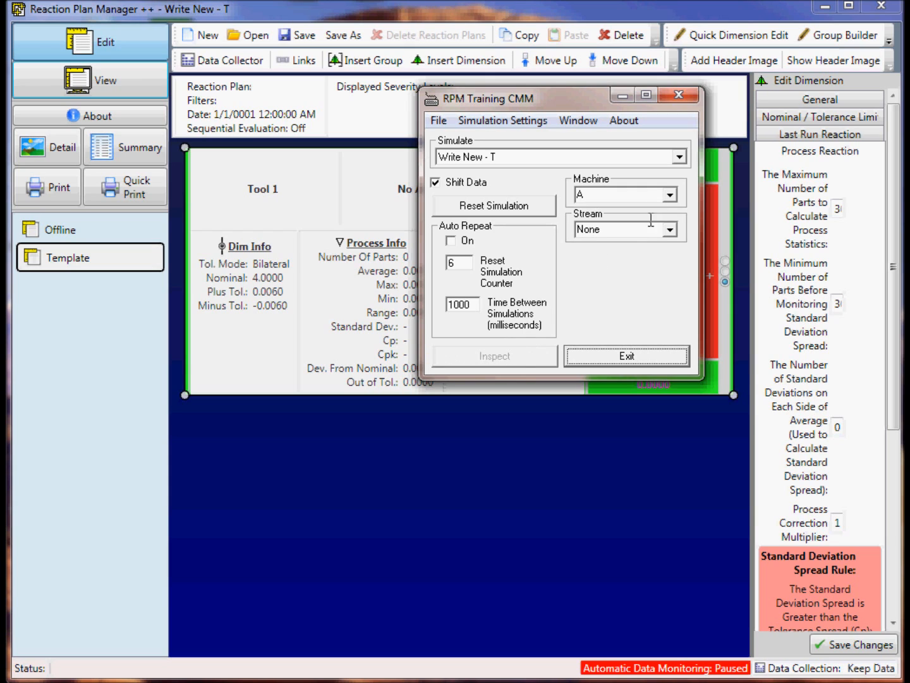
Set the simulated machine to B and run three inspections
{"action": "left_click", "coordinate": [668, 194]}
{"action": "left_click", "coordinate": [630, 221]}
{"action": "left_click", "coordinate": [496, 355]}
{"action": "left_click", "coordinate": [503, 355]}
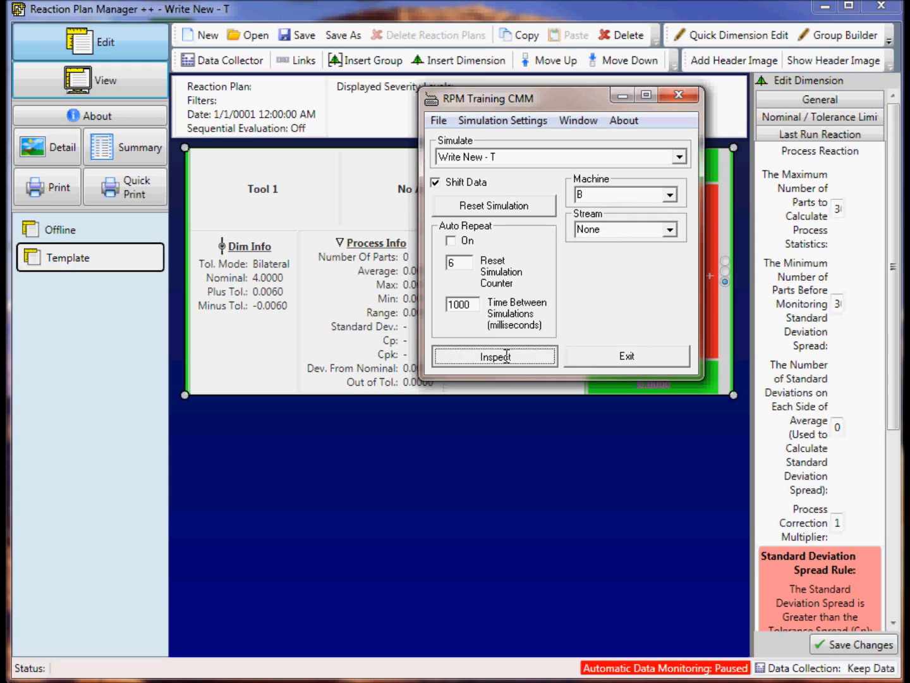
{"action": "left_click", "coordinate": [506, 354]}
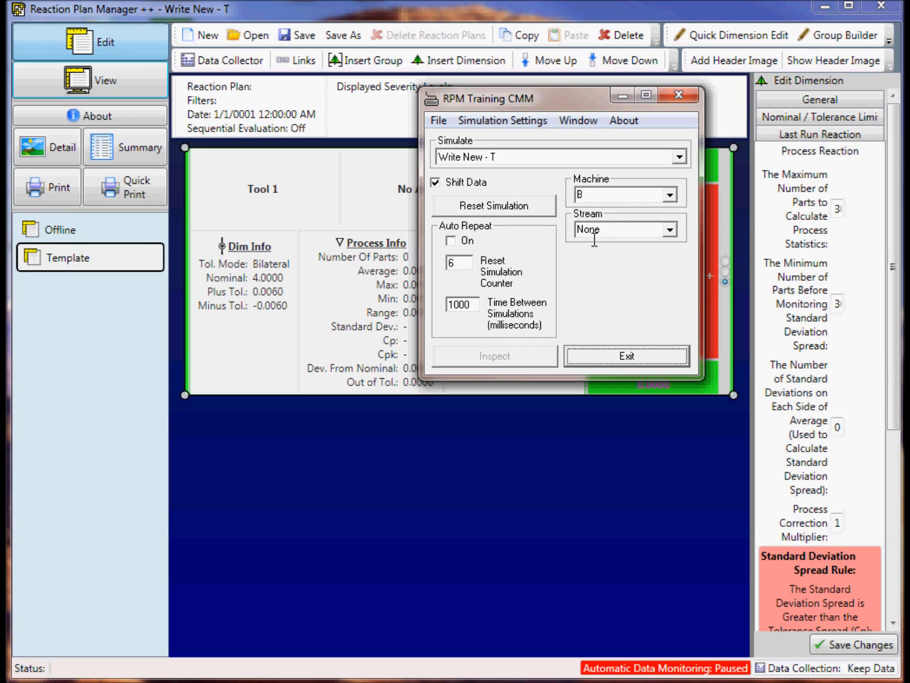
Set the simulated machine to C, run three inspections and move the simulator out of the way
{"action": "left_click", "coordinate": [670, 194]}
{"action": "left_click", "coordinate": [632, 229]}
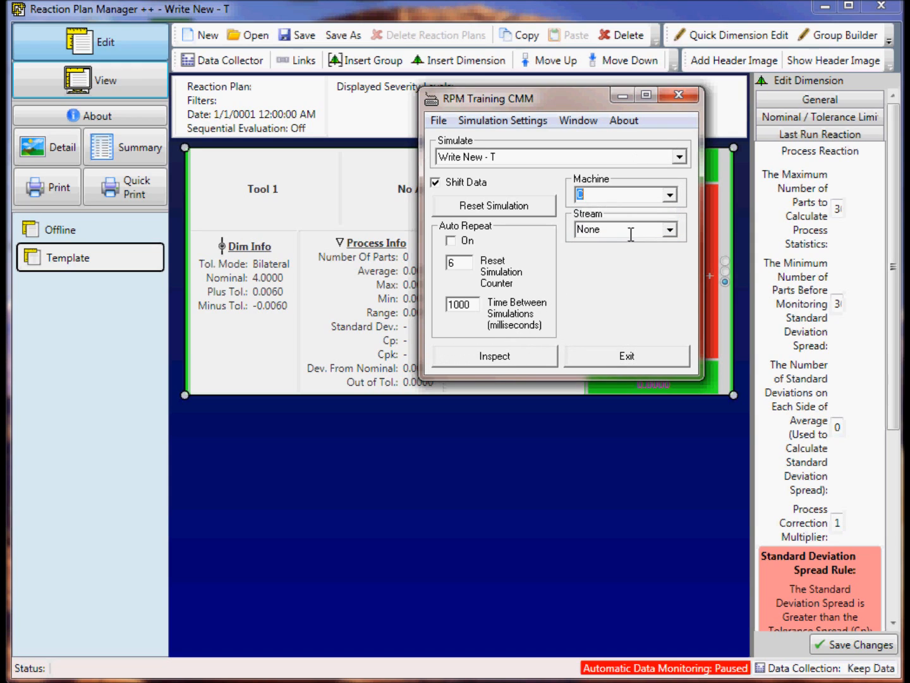
{"action": "left_click", "coordinate": [525, 352]}
{"action": "left_click", "coordinate": [503, 356]}
{"action": "left_click", "coordinate": [512, 356]}
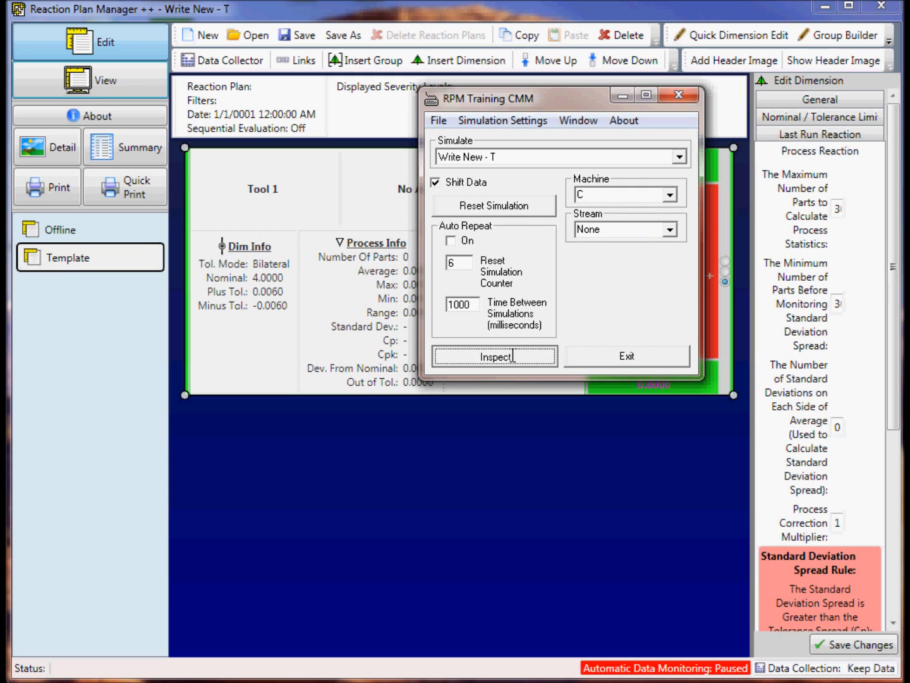
{"action": "left_click_drag", "start_coordinate": [537, 101], "coordinate": [909, 89]}
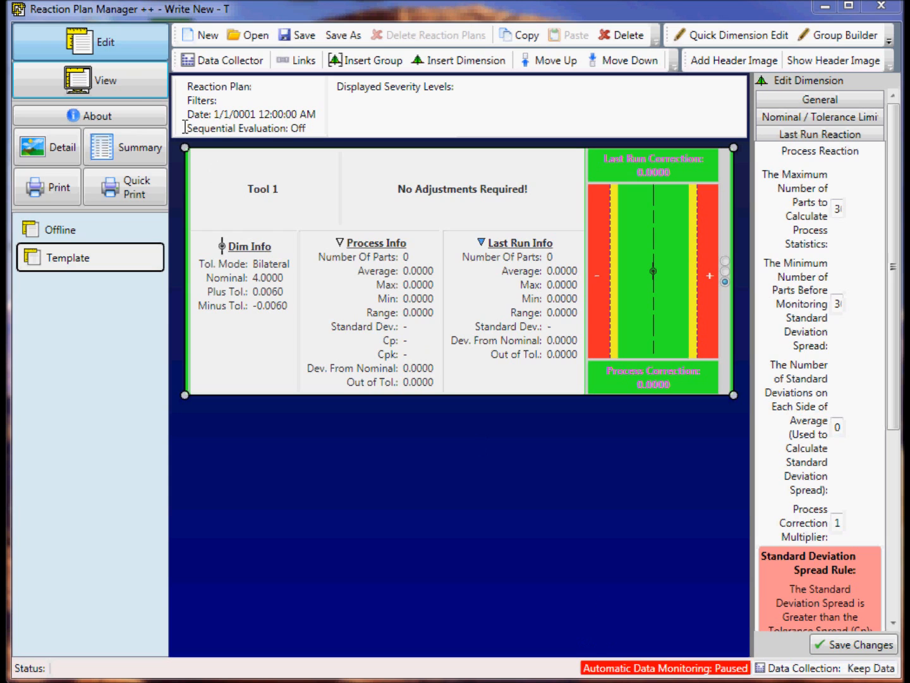
Switch to View mode, overwriting the existing Write New - T solution, and compare the Machine A, B and C reaction plans
{"action": "left_click", "coordinate": [134, 89]}
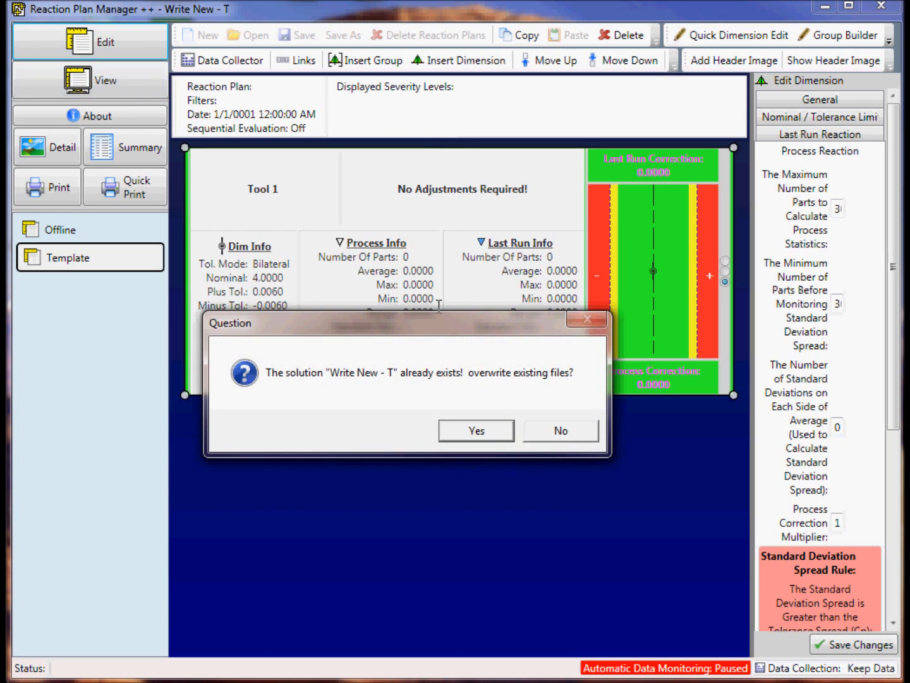
{"action": "left_click", "coordinate": [473, 431]}
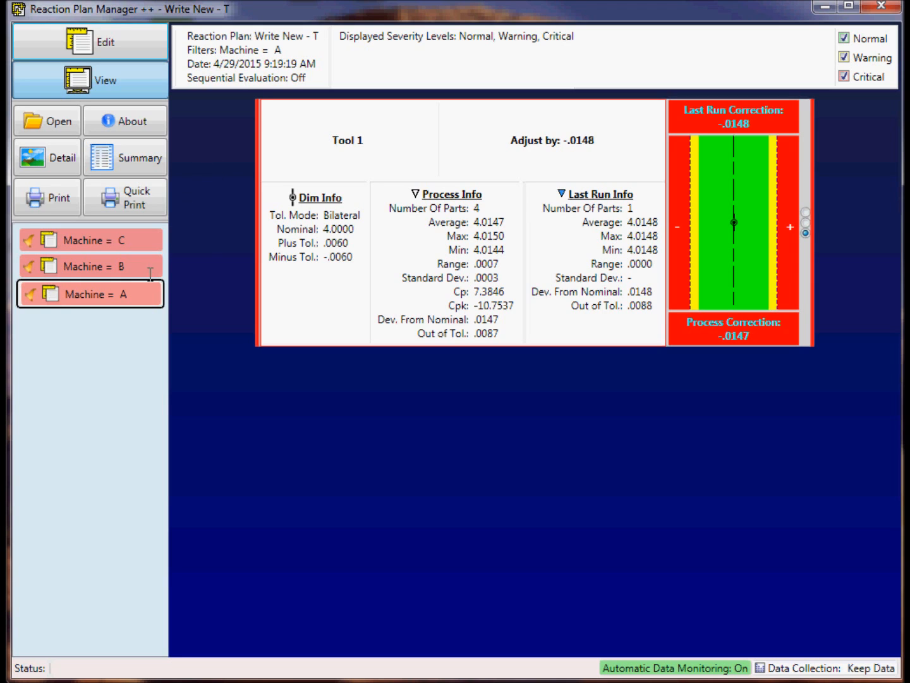
{"action": "left_click", "coordinate": [120, 269]}
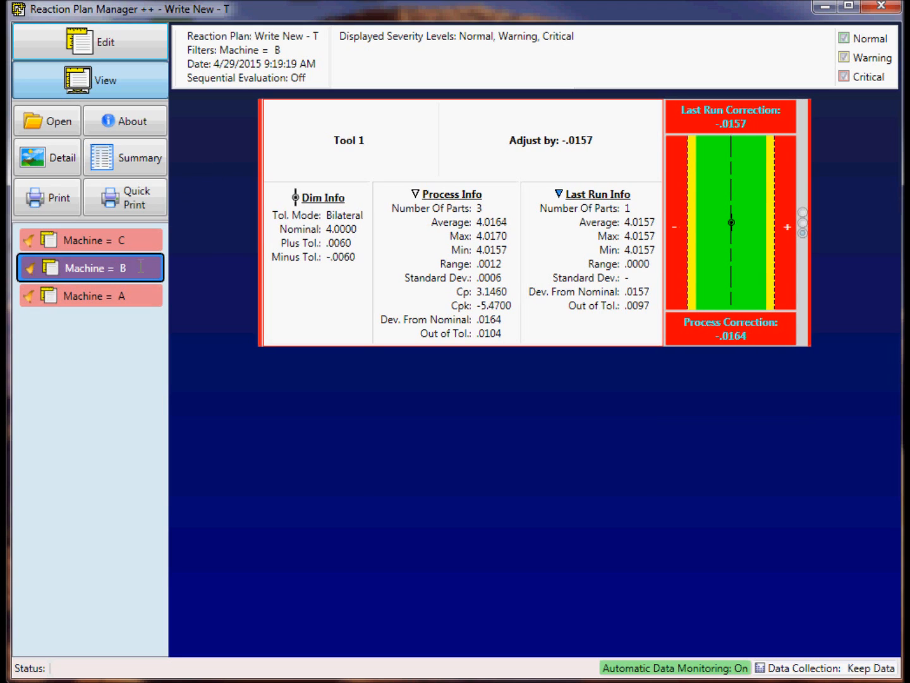
{"action": "left_click", "coordinate": [84, 240]}
{"action": "left_click", "coordinate": [143, 267]}
{"action": "left_click", "coordinate": [48, 302]}
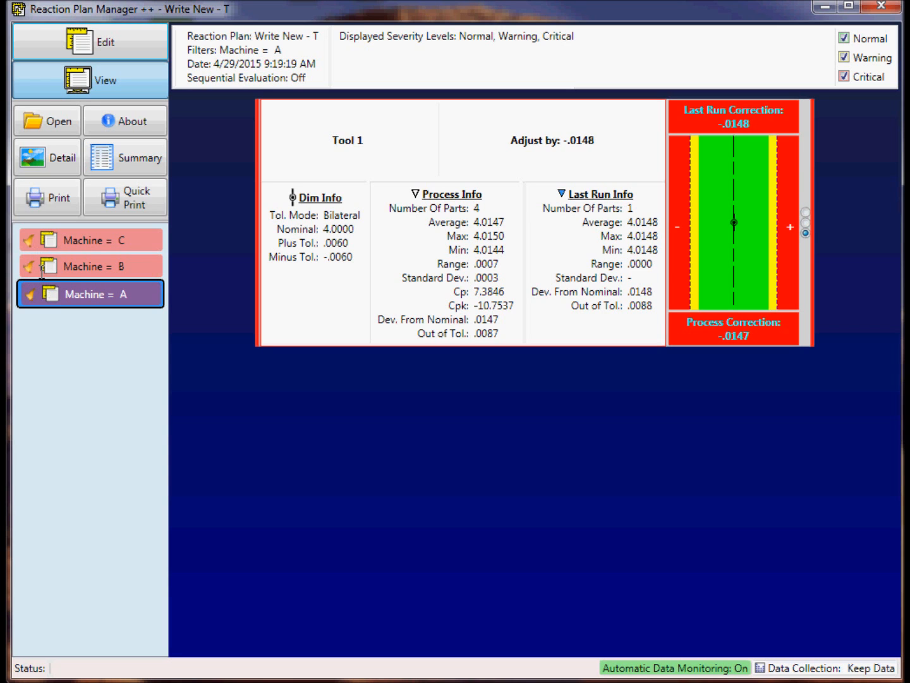
Simulate one more inspection for Machine A in the RPM Training CMM simulator and return the solution to Edit mode
{"action": "left_click_drag", "start_coordinate": [908, 81], "coordinate": [438, 121]}
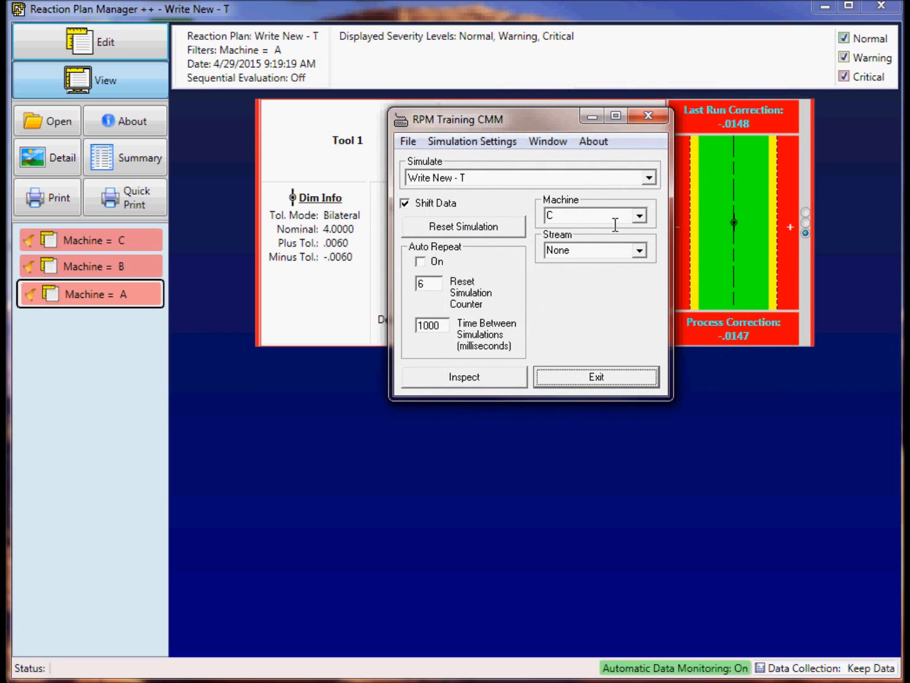
{"action": "left_click", "coordinate": [639, 216]}
{"action": "left_click", "coordinate": [608, 233]}
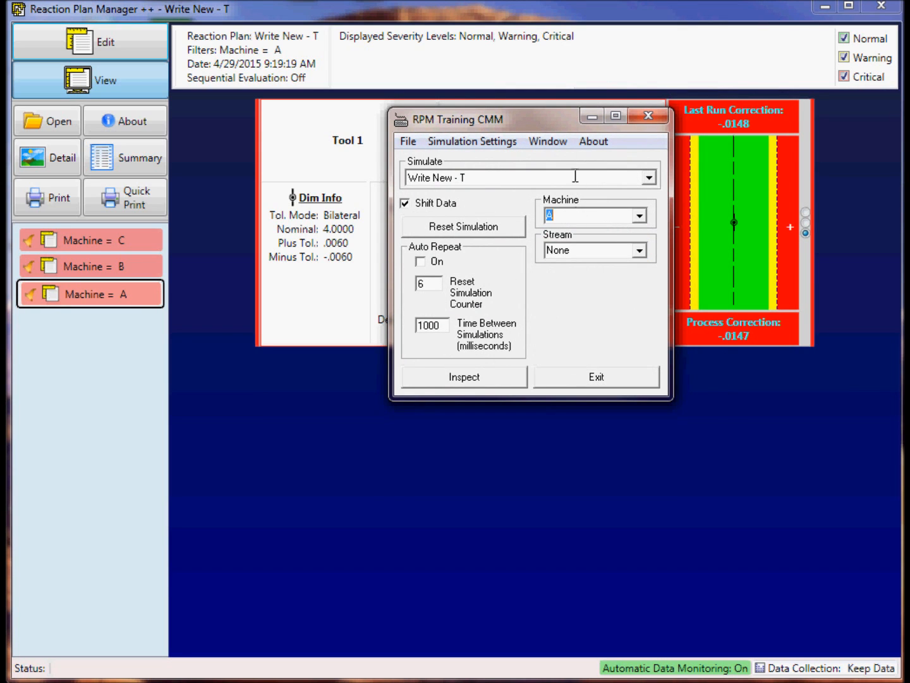
{"action": "left_click_drag", "start_coordinate": [561, 115], "coordinate": [560, 134]}
{"action": "left_click", "coordinate": [472, 395]}
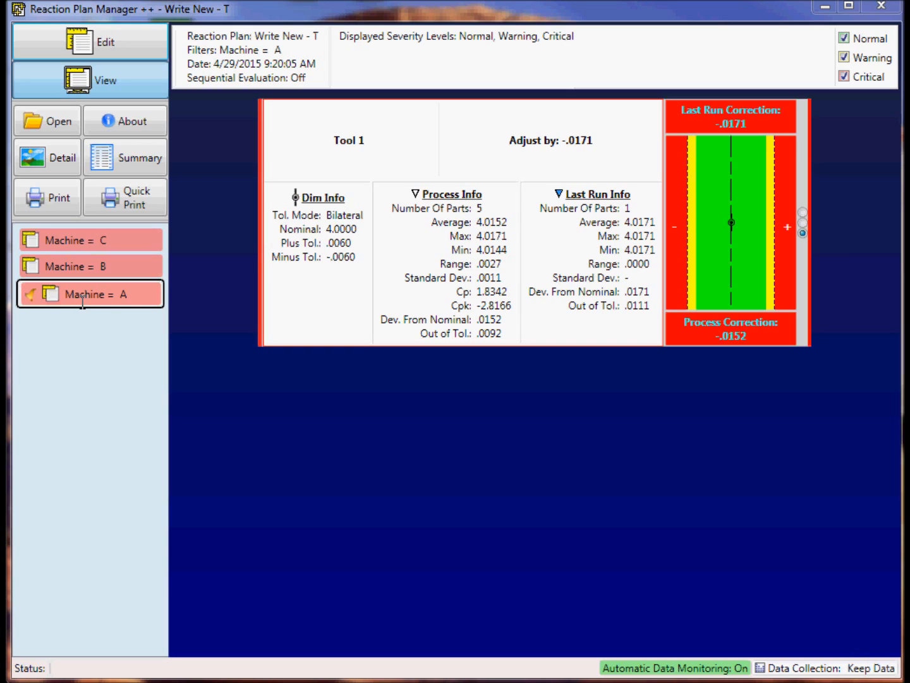
{"action": "left_click", "coordinate": [98, 46]}
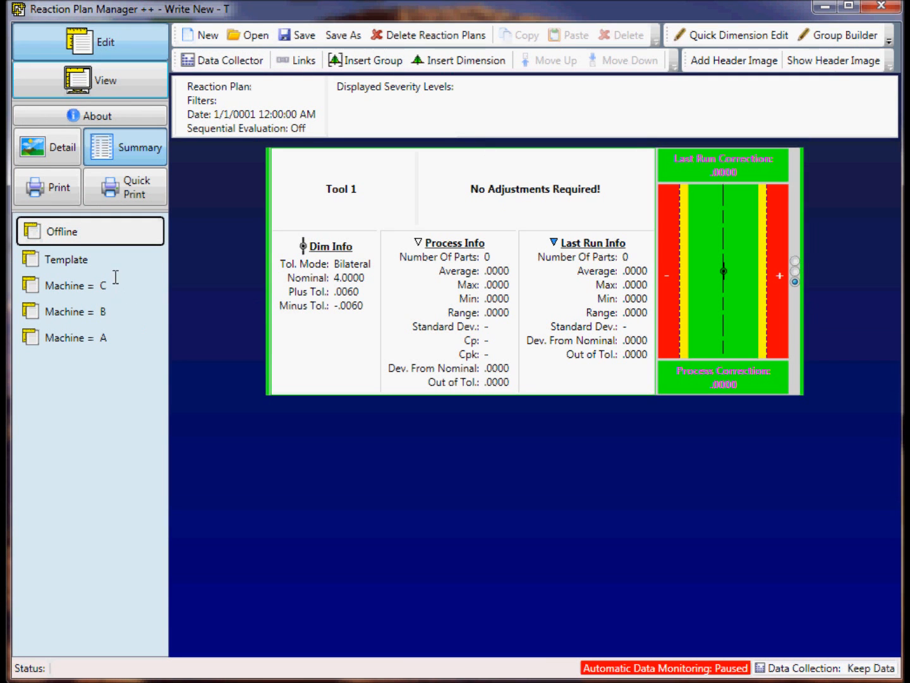